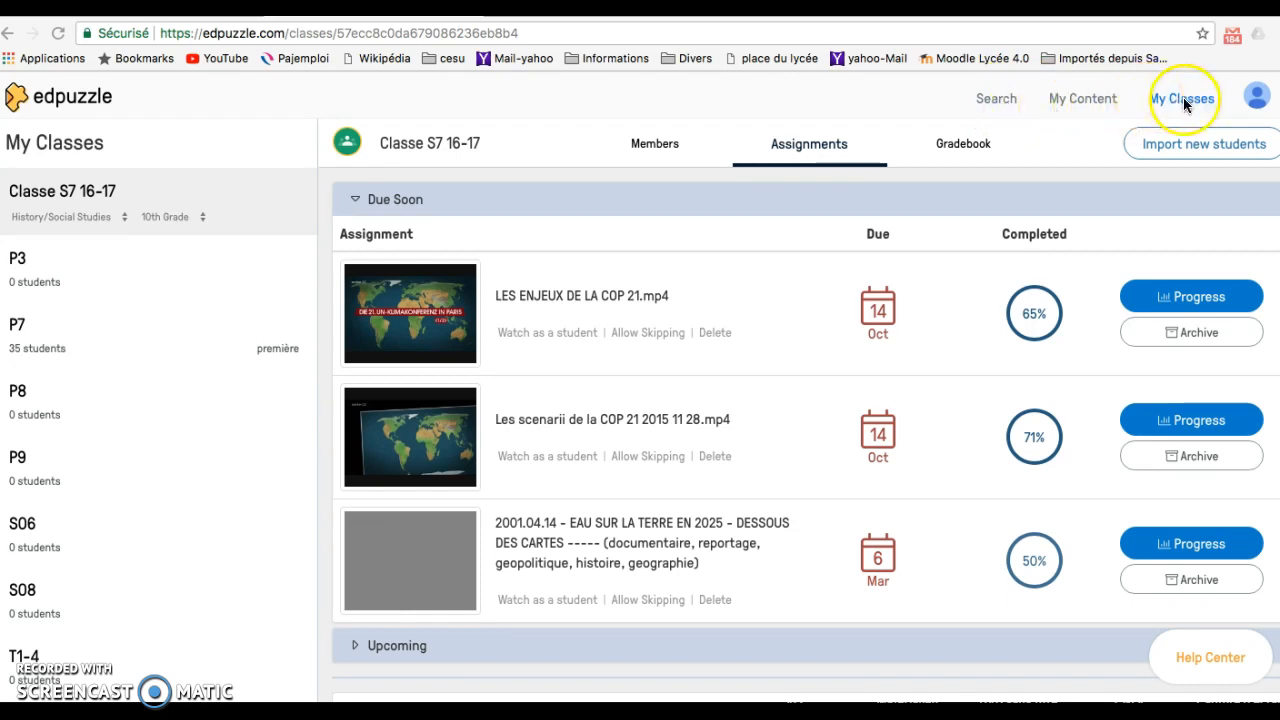
Add a new class named "classe test" to the class list
scroll(120, 390, "down", 3)
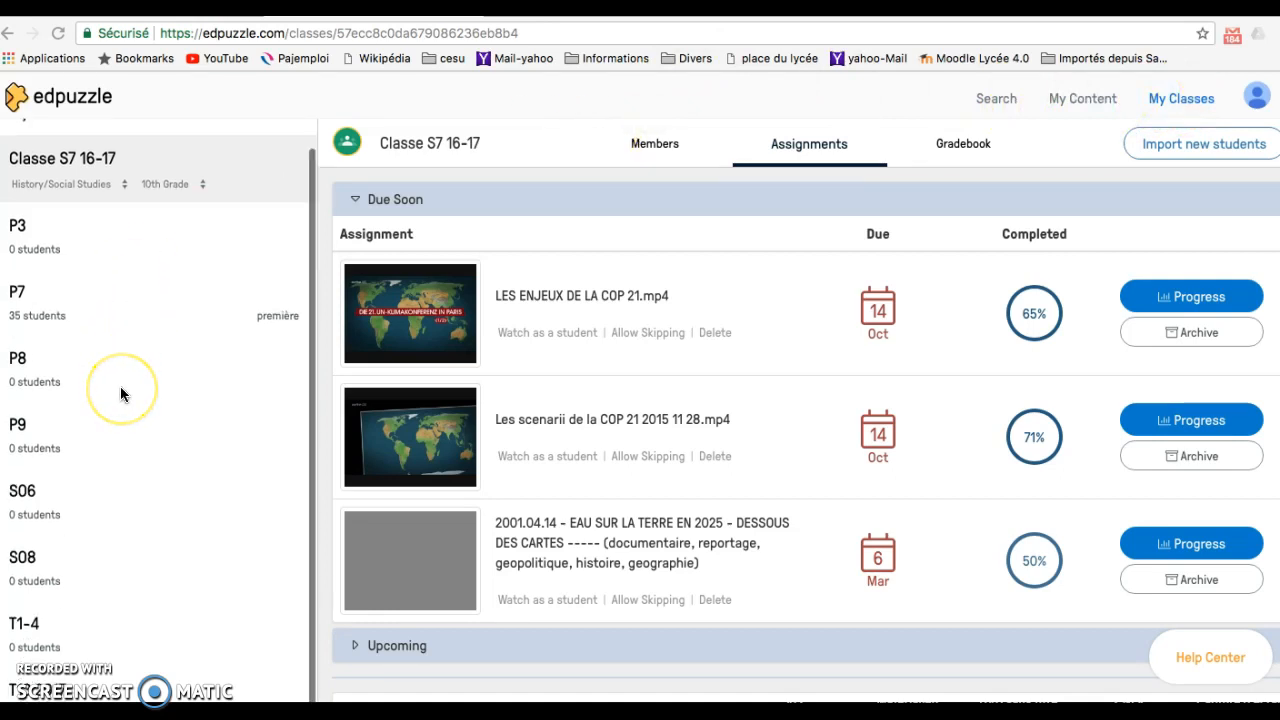
scroll(120, 390, "down", 5)
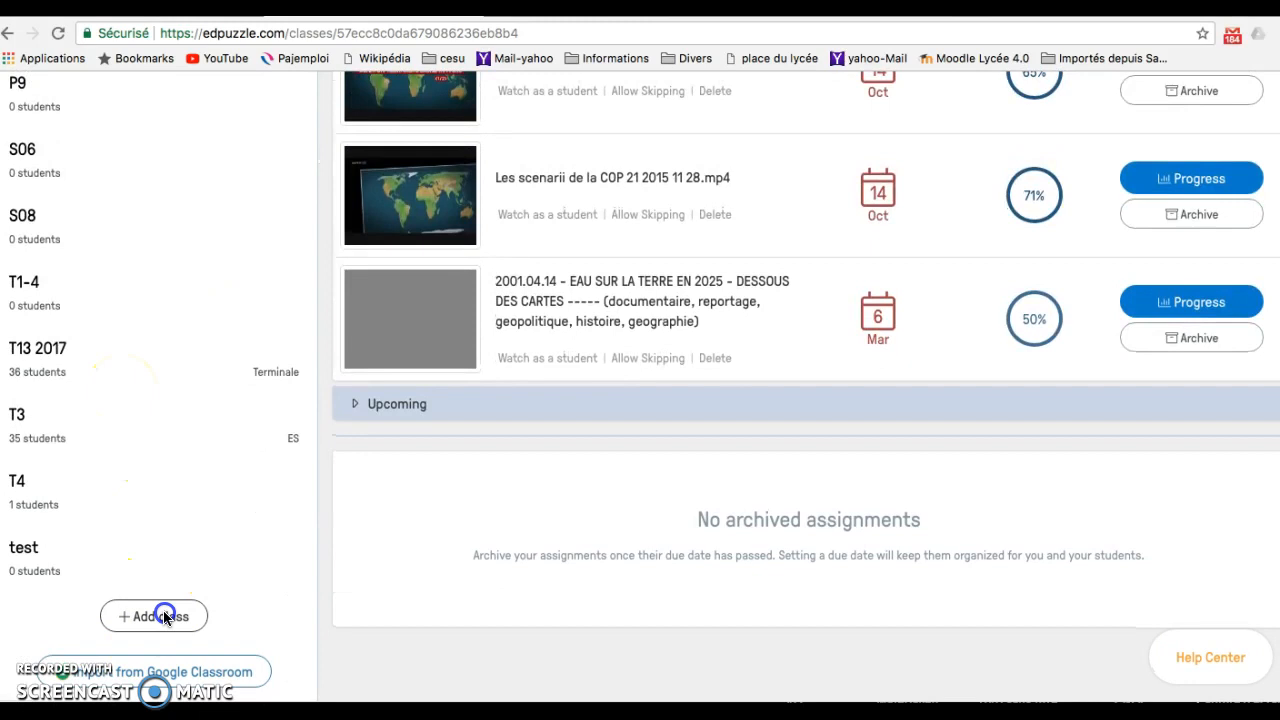
left_click(164, 614)
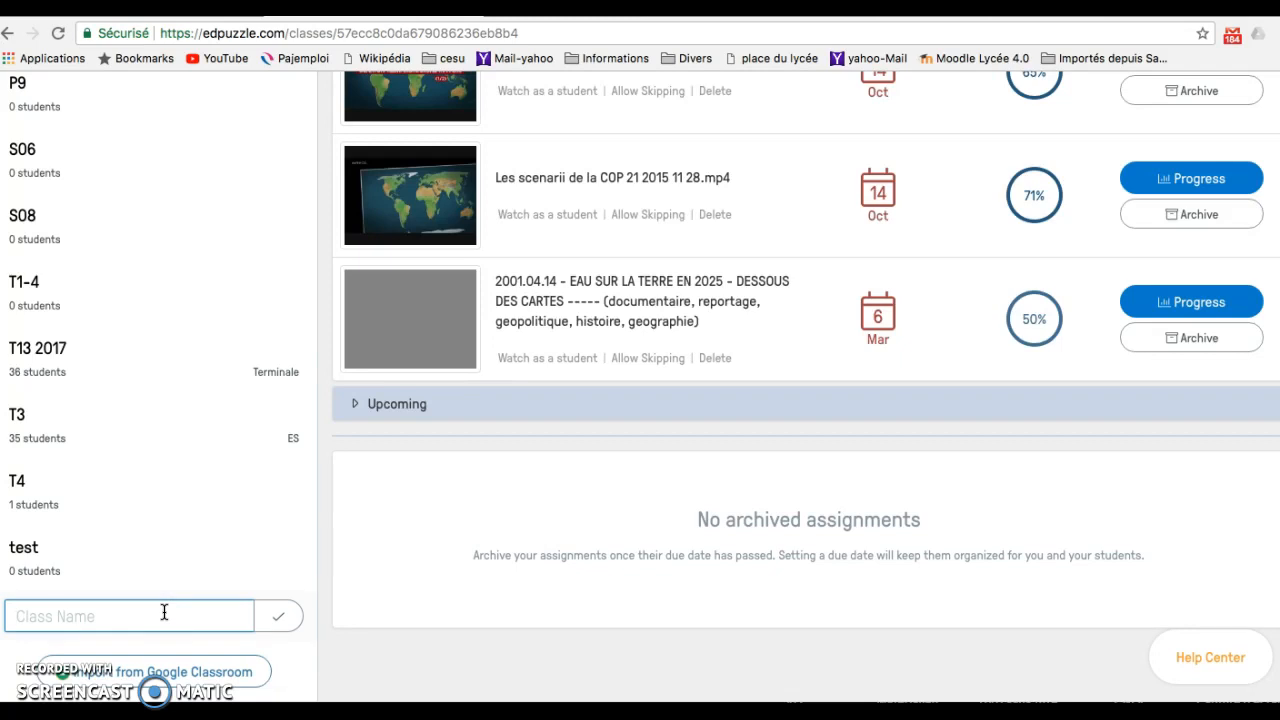
type("classe test")
left_click(280, 621)
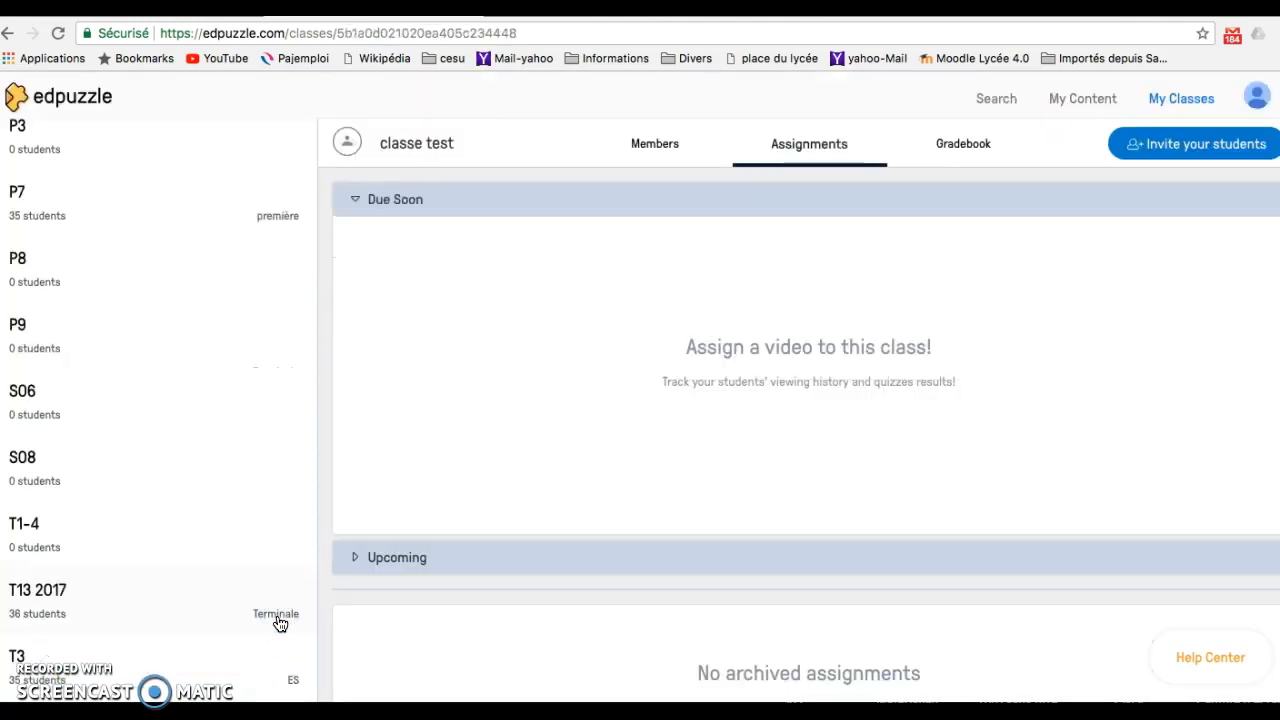
Open the student invitation for the class "classe test" and select its join link
left_click(1163, 147)
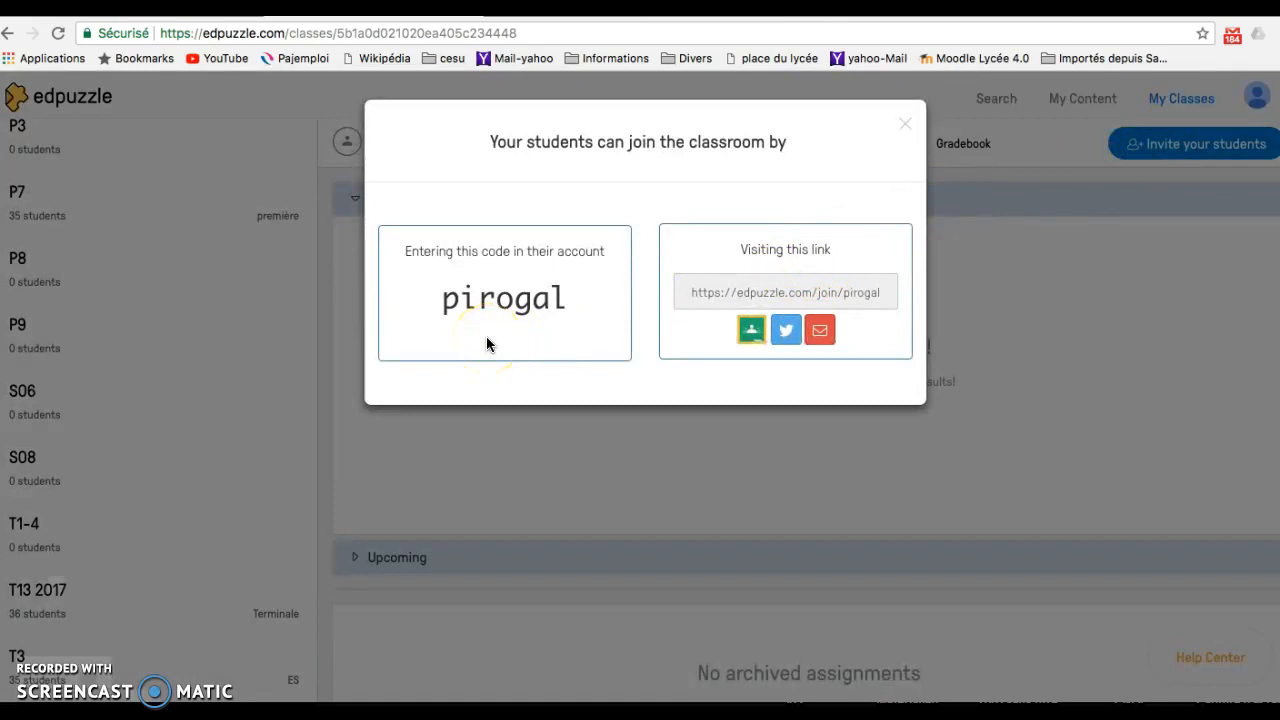
left_click(560, 296)
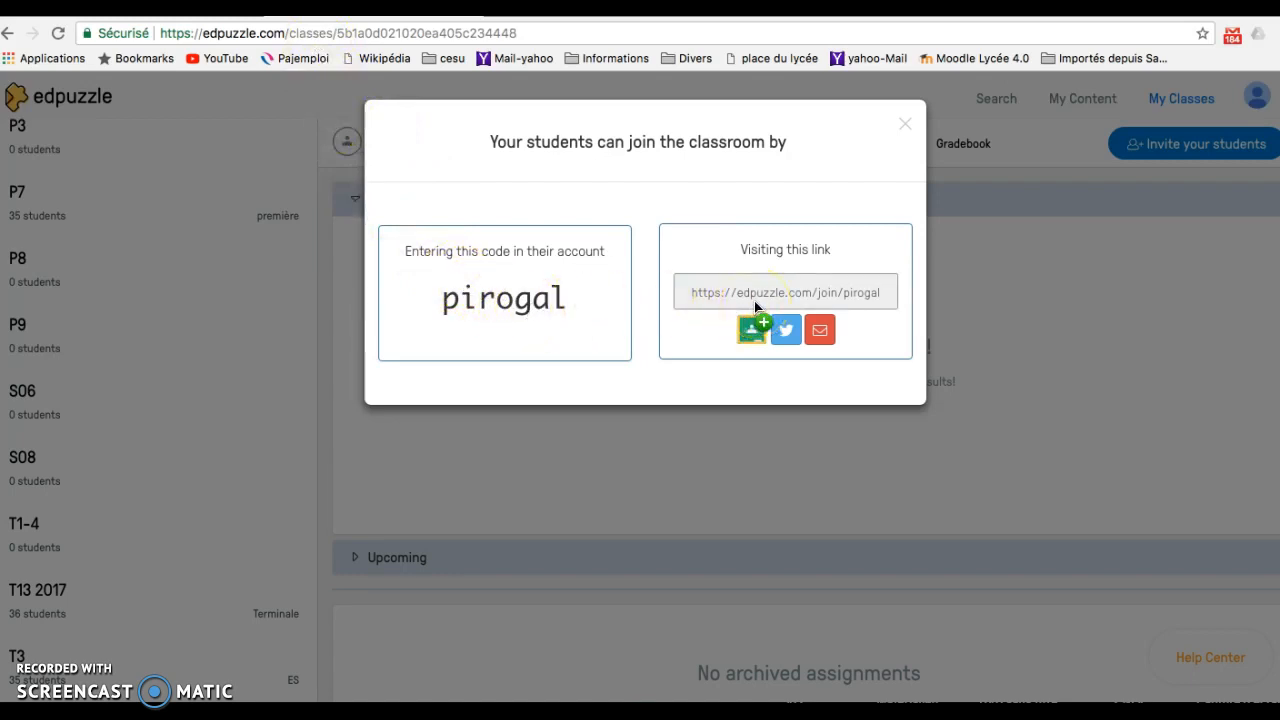
left_click(836, 292)
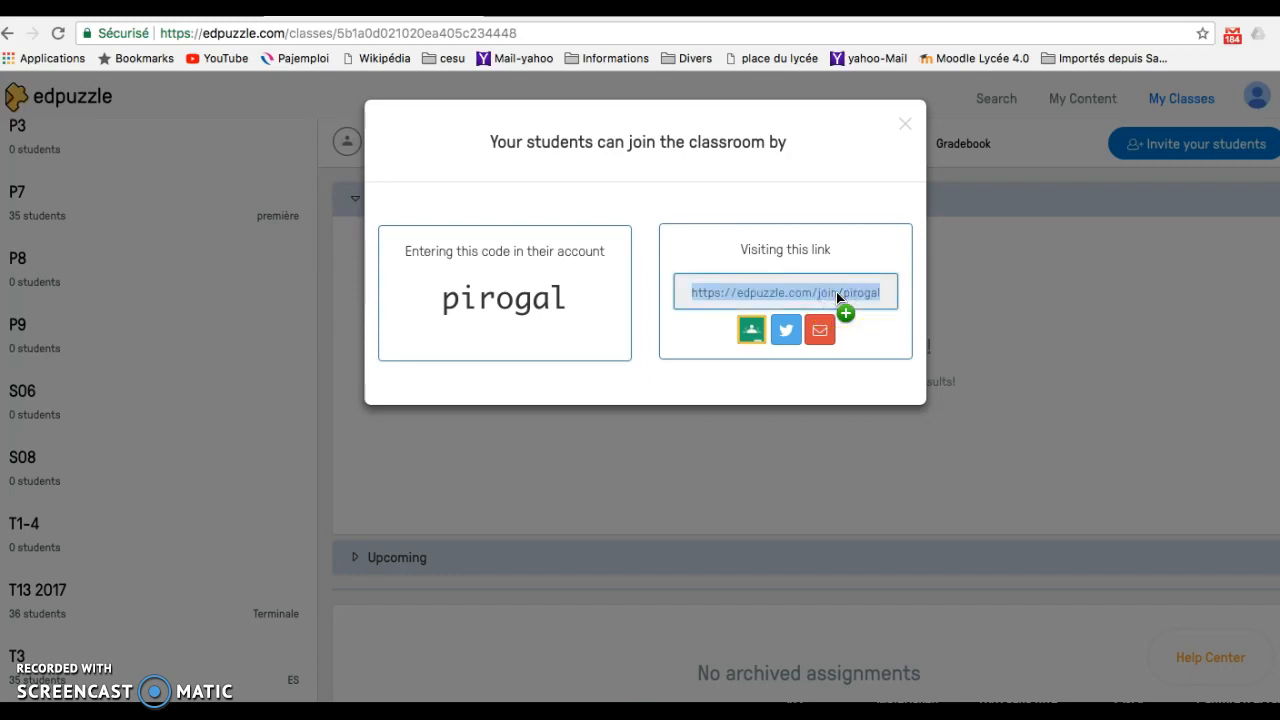
left_click(699, 334)
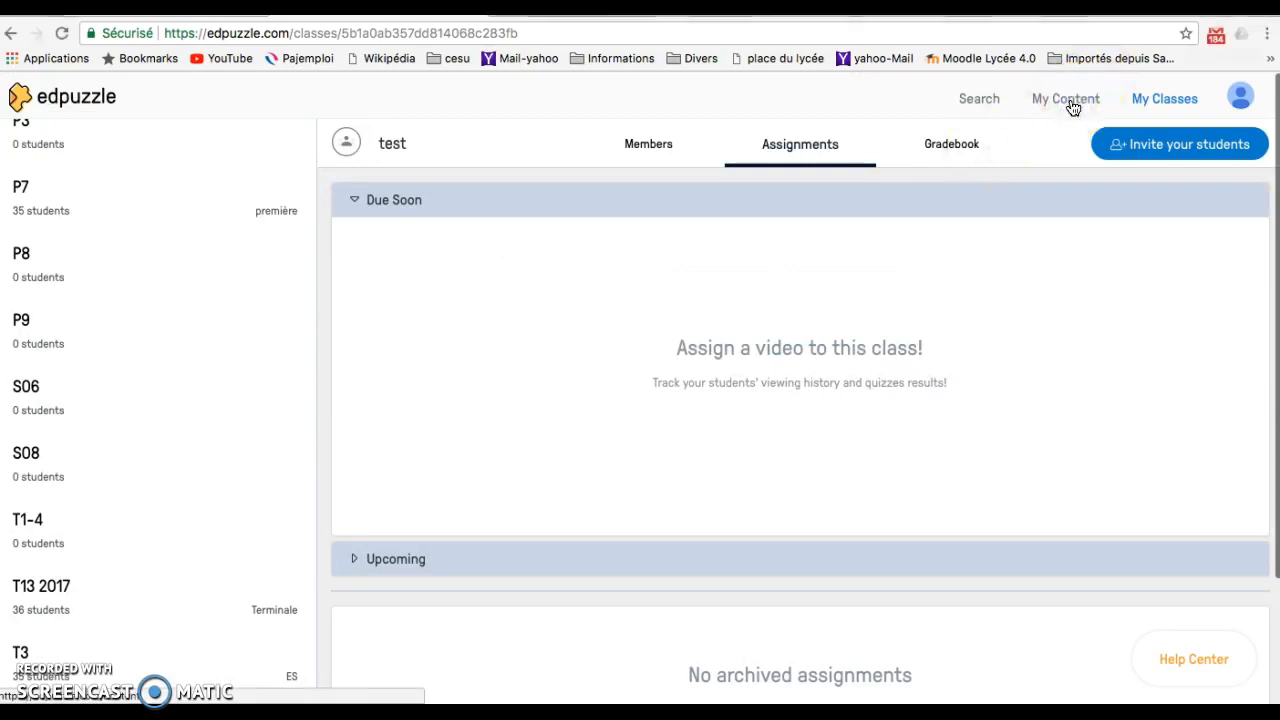
Go to the personal video content and start uploading a new video
left_click(1068, 100)
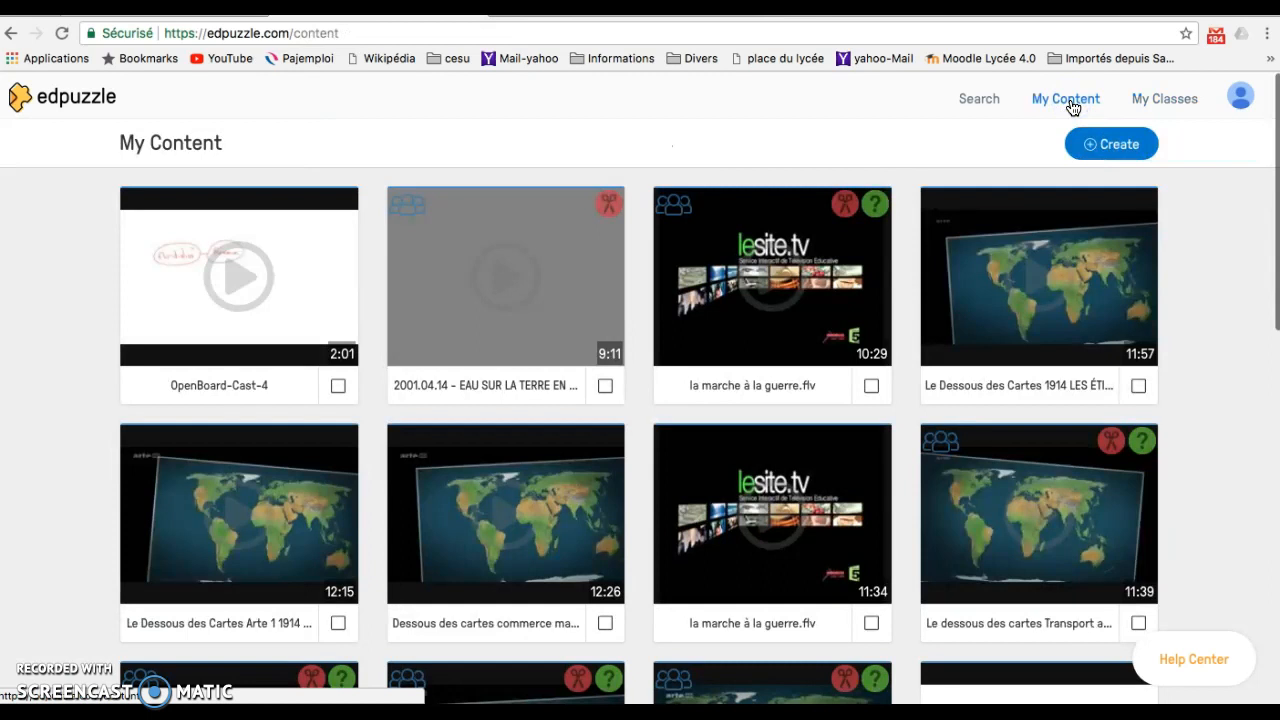
left_click(1110, 144)
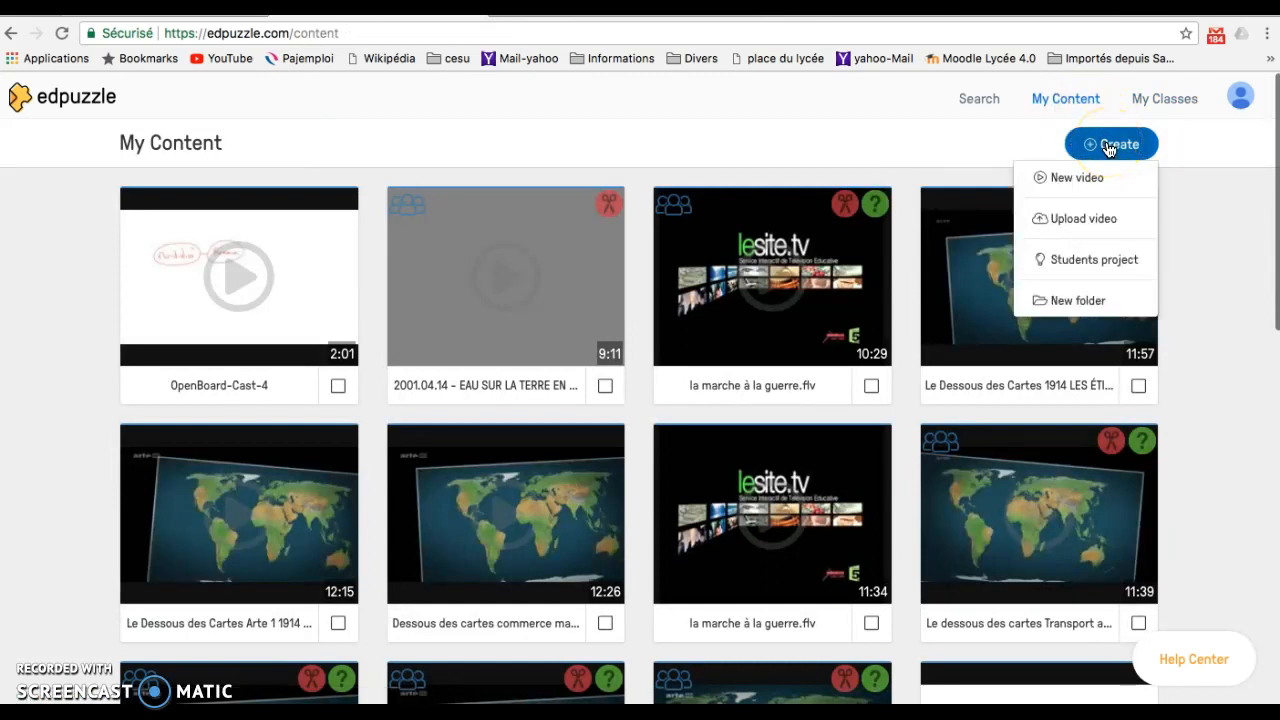
left_click(1076, 220)
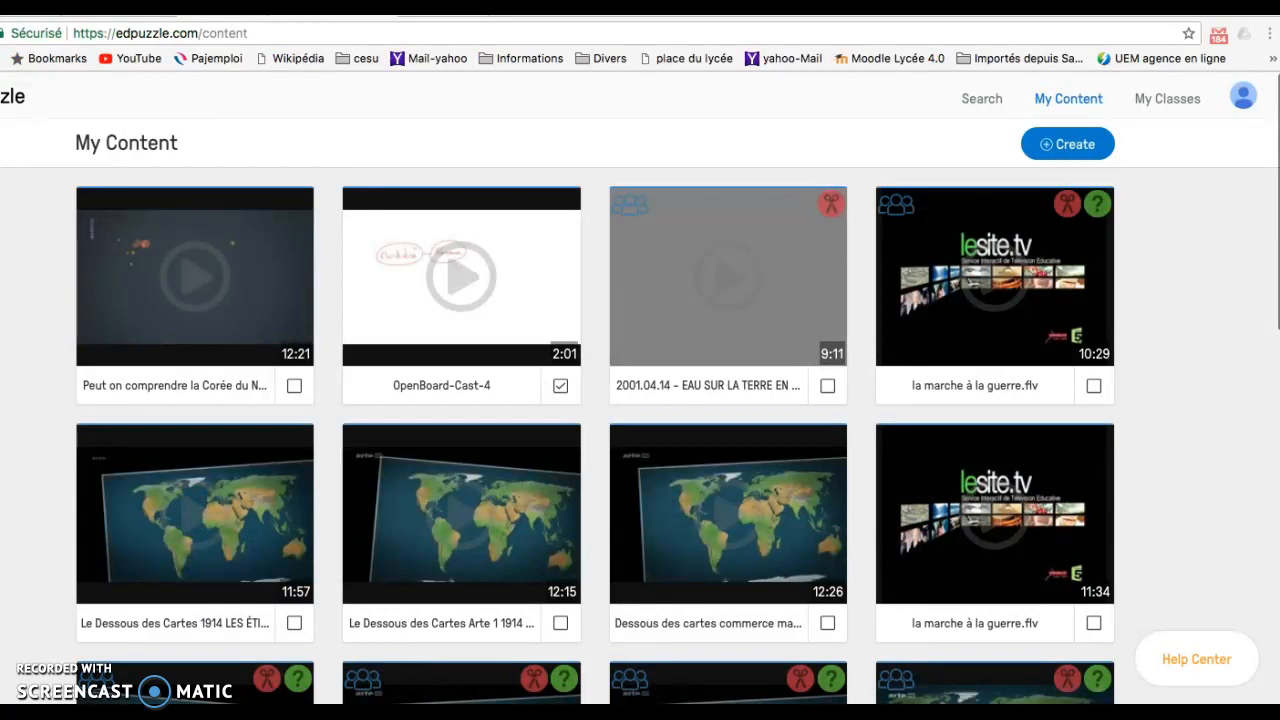
Open the video "Peut on comprendre la Corée du Nord - Le Dessous des cartes" for editing
left_click(185, 300)
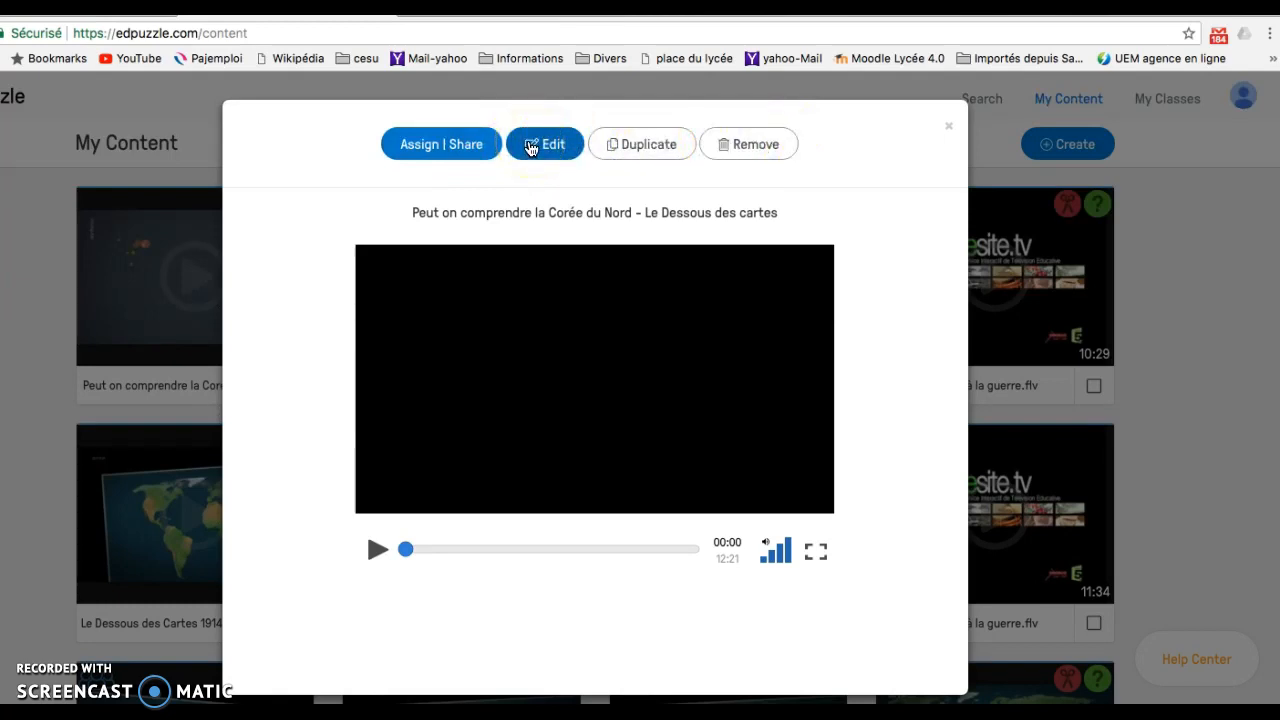
left_click(531, 148)
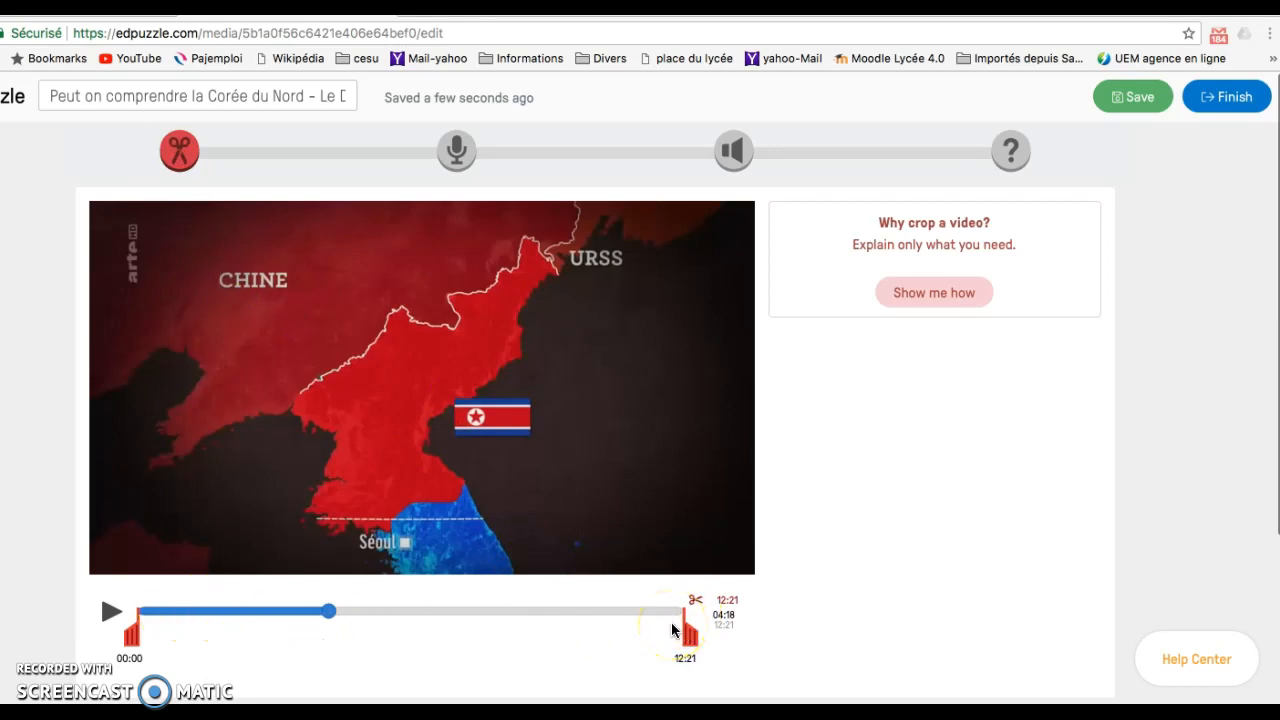
Look through the video's audio track, audio notes and quizzes editing stages
left_click(462, 157)
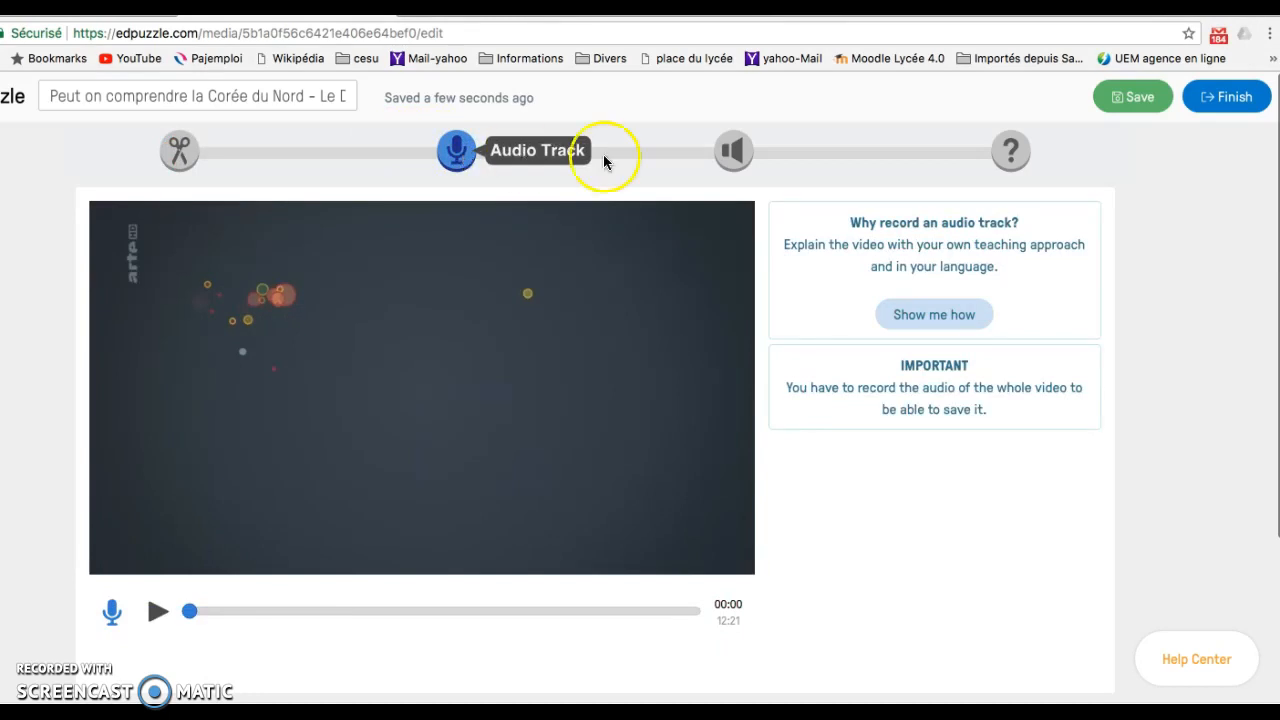
left_click(732, 155)
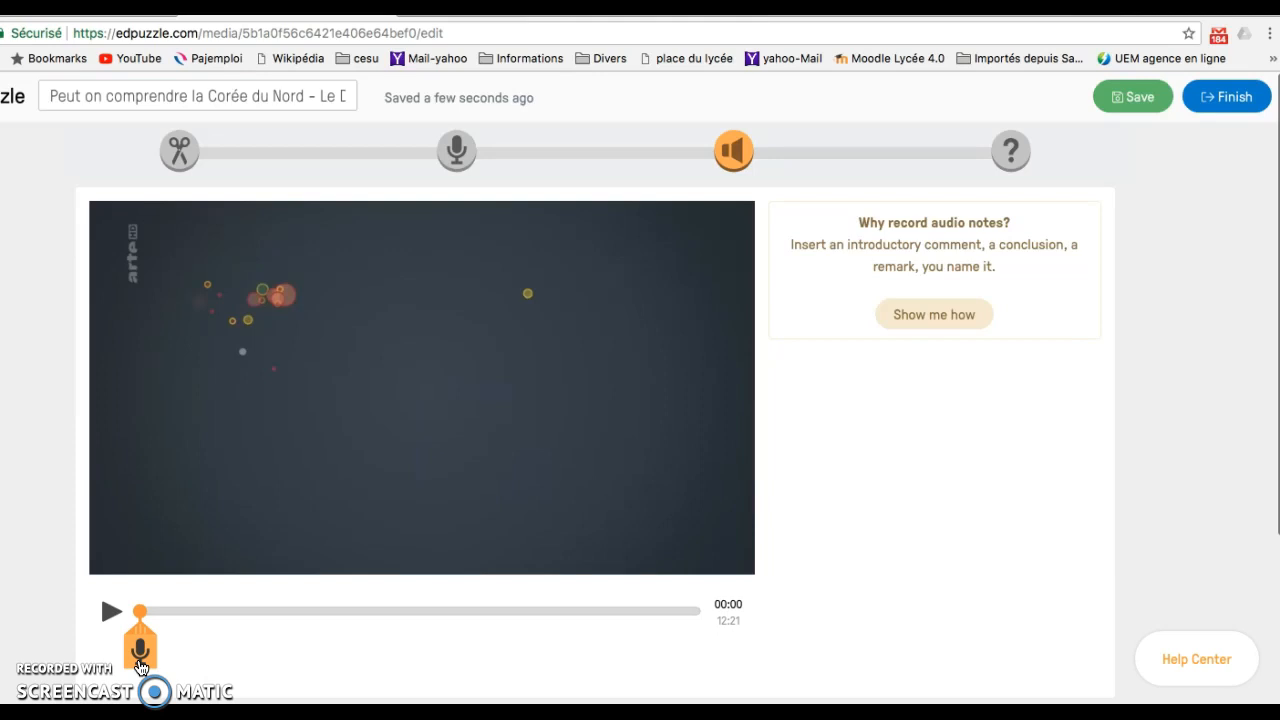
left_click(1013, 150)
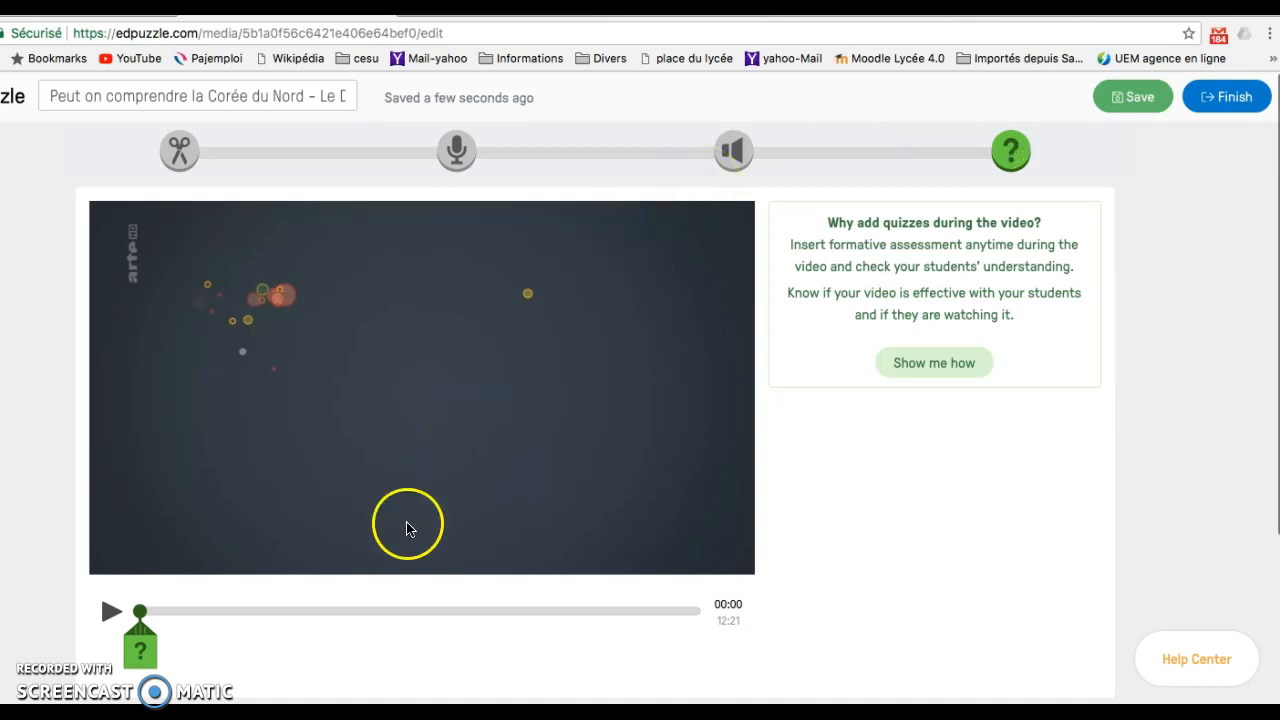
left_click(731, 158)
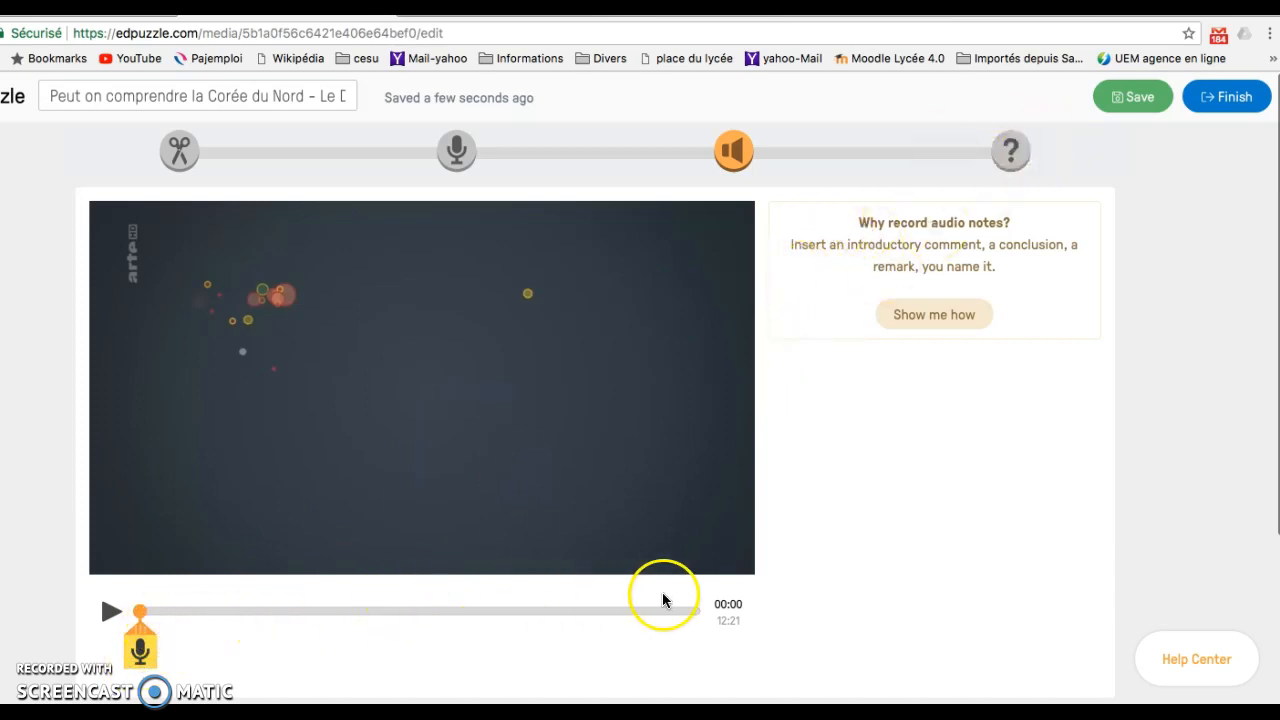
Add an open-ended quiz question at 06:39 reading "Quelle est la chronologie du programme nucléaire nord coréen ?"
left_click(1010, 150)
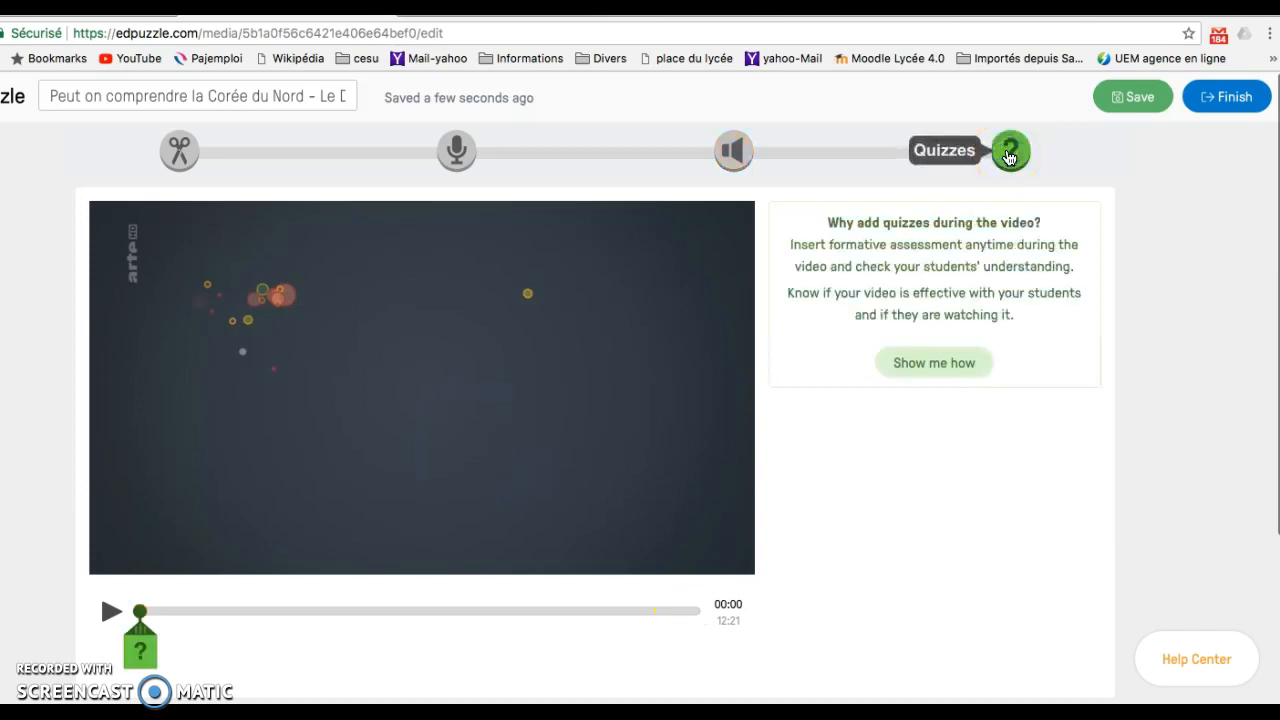
mouse_move(140, 631)
left_mouse_down()
mouse_move(346, 628)
mouse_move(445, 645)
left_mouse_up()
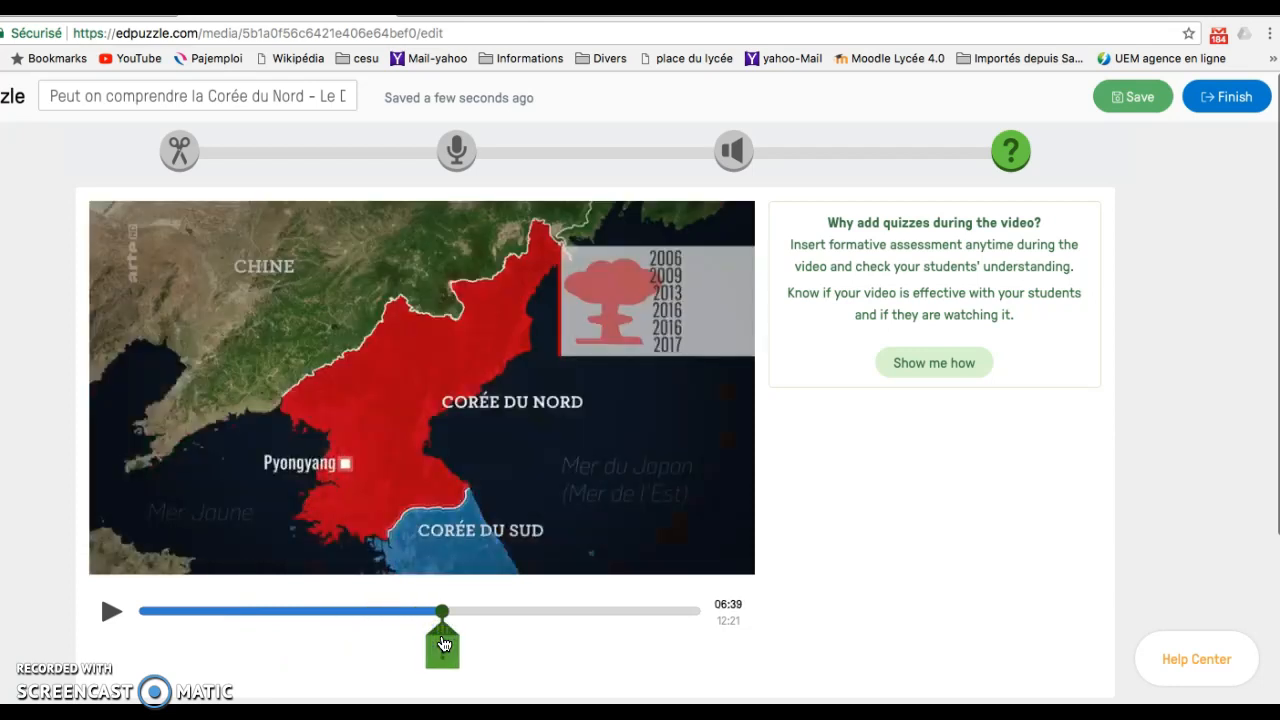
left_click(443, 660)
left_click(443, 660)
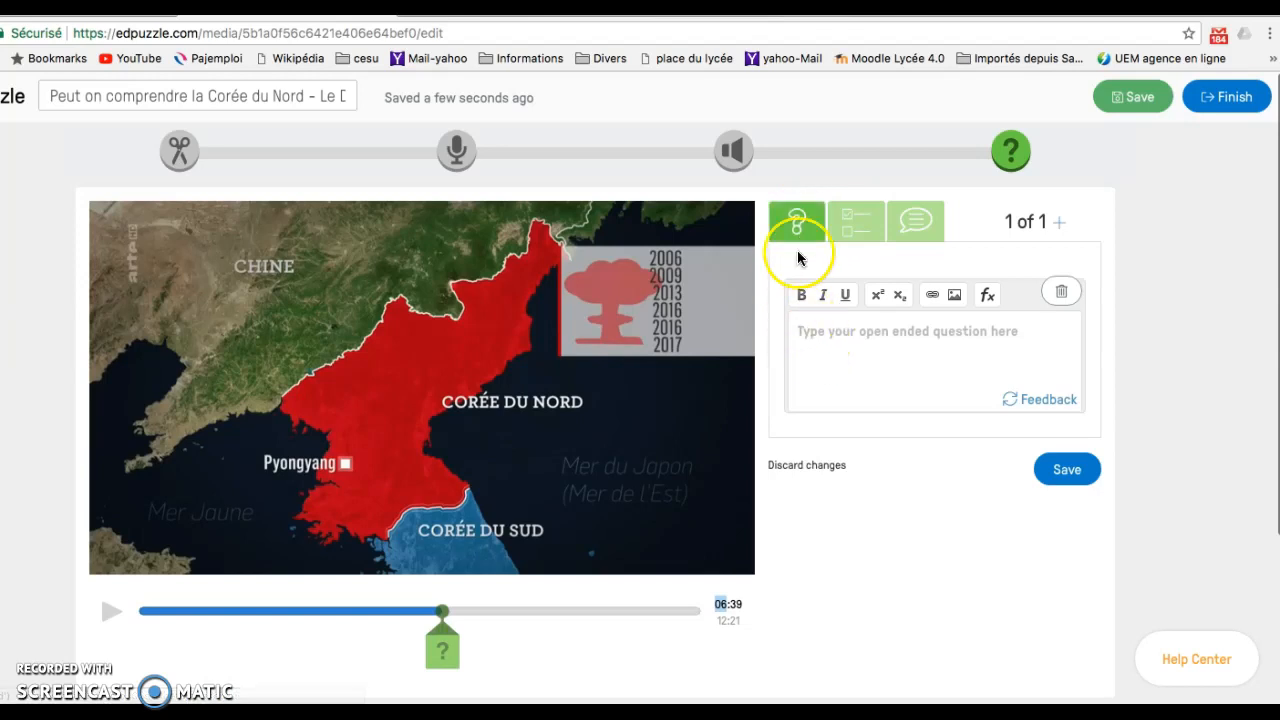
left_click(817, 326)
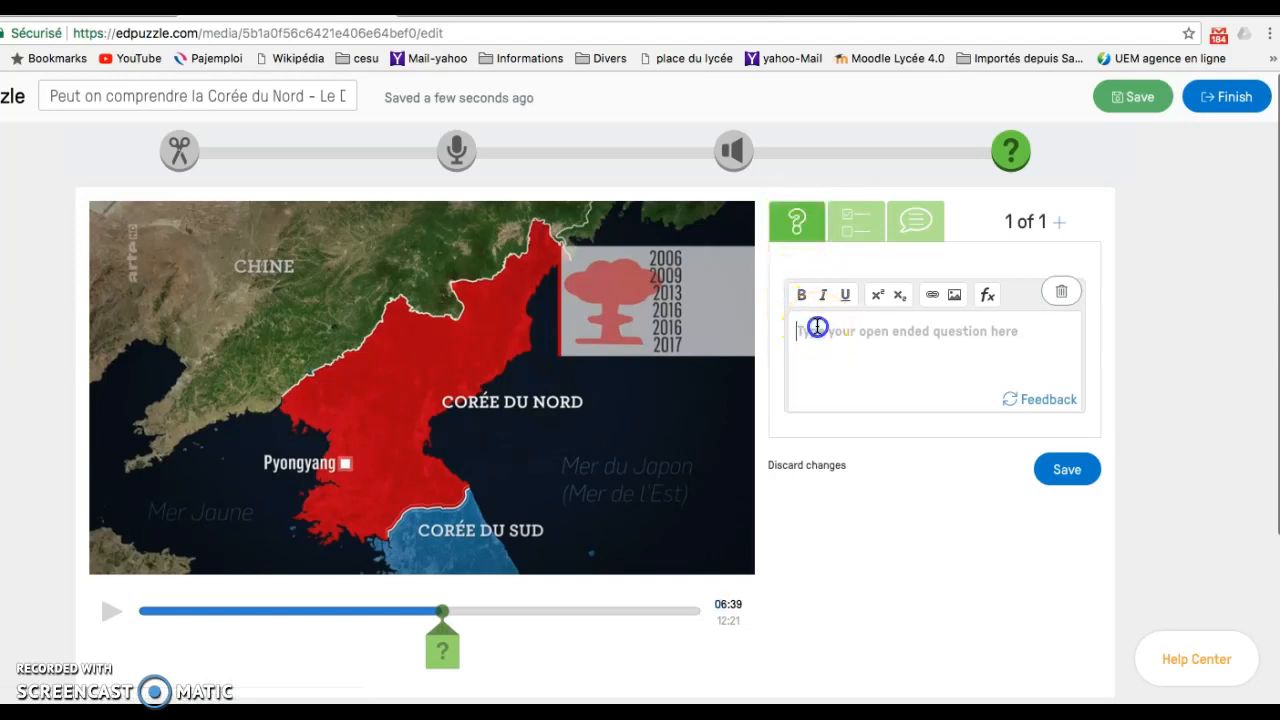
type("Qu")
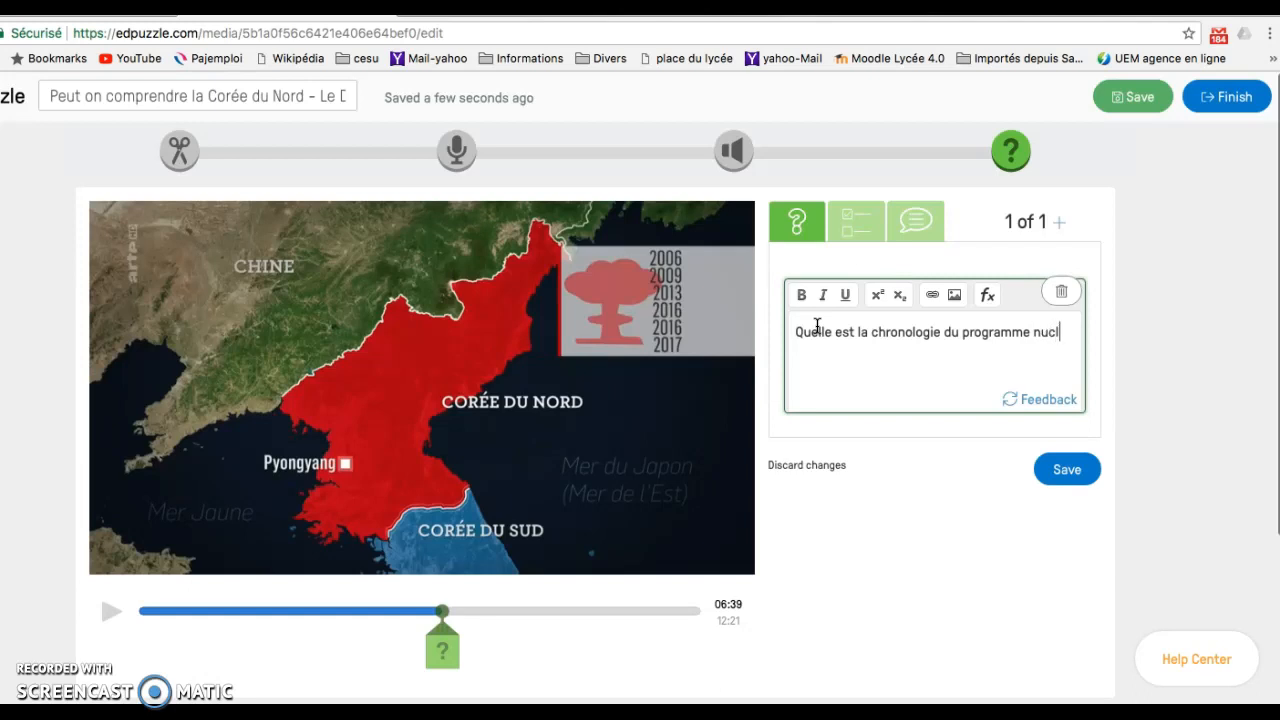
type("ai")
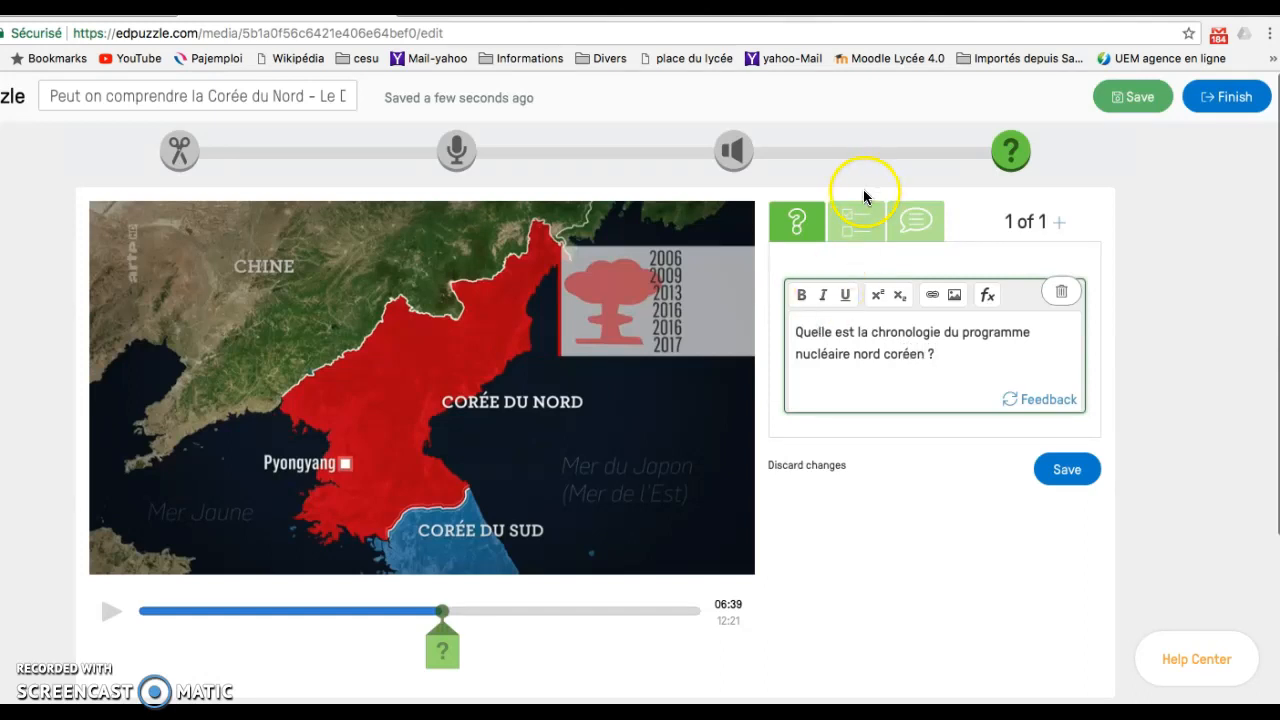
Turn the question into a multiple-choice one and add a third answer choice to it
left_click(855, 222)
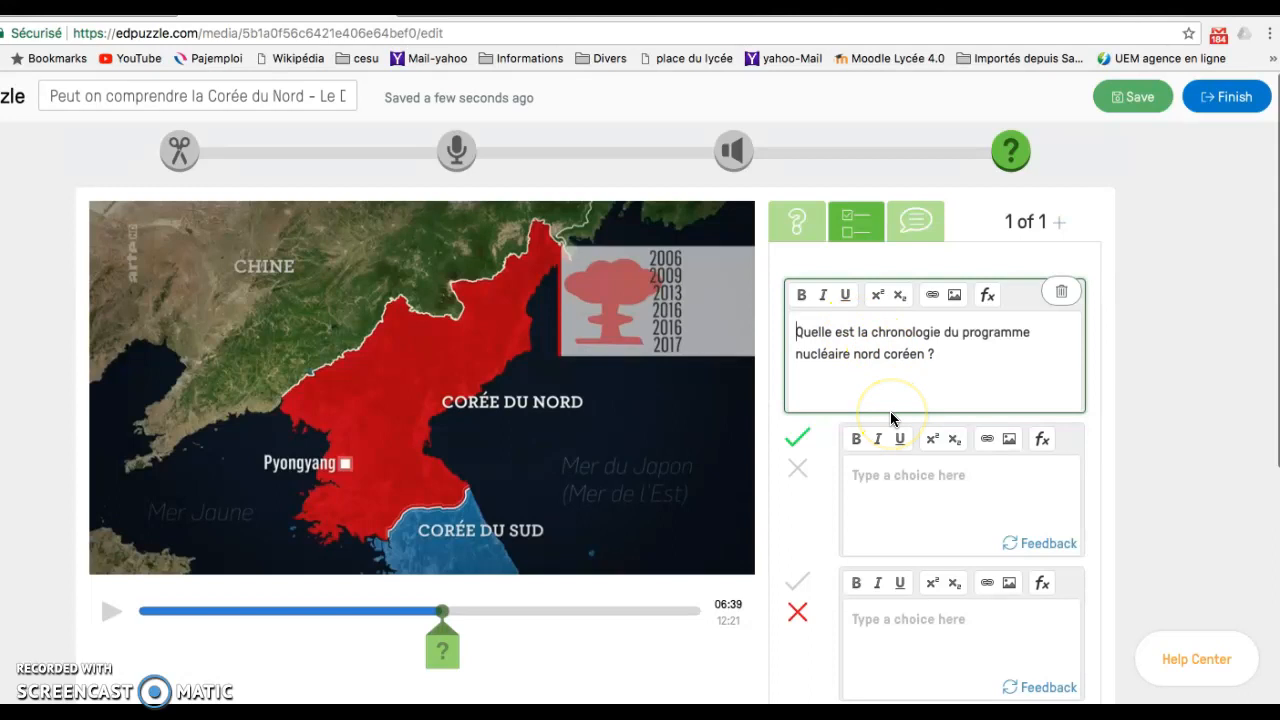
scroll(890, 418, "down", 1)
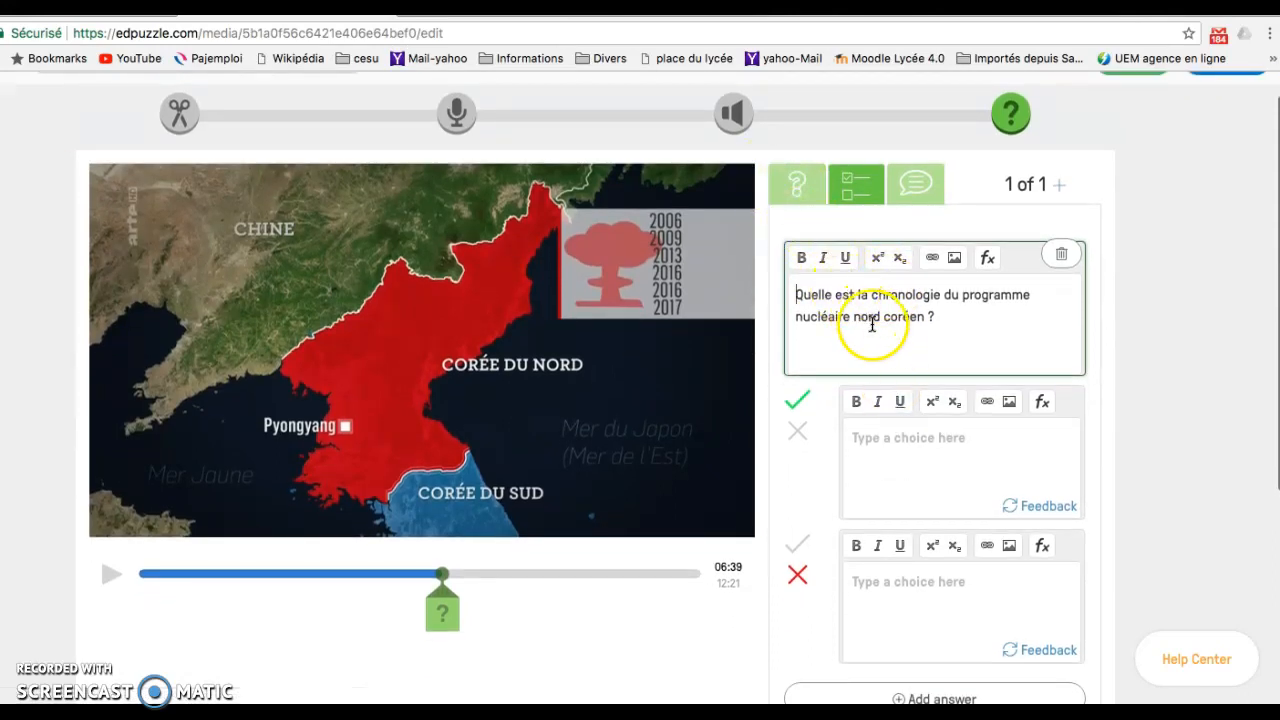
scroll(940, 462, "down", 4)
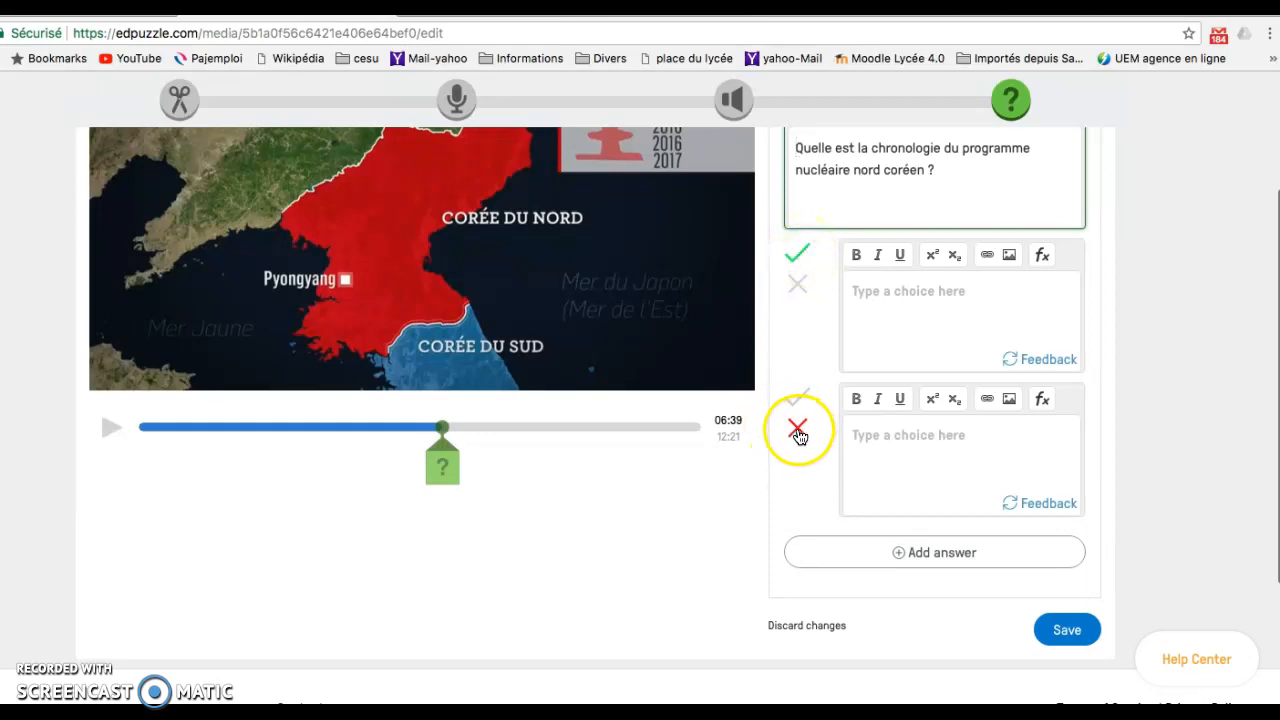
left_click(898, 554)
scroll(886, 594, "down", 3)
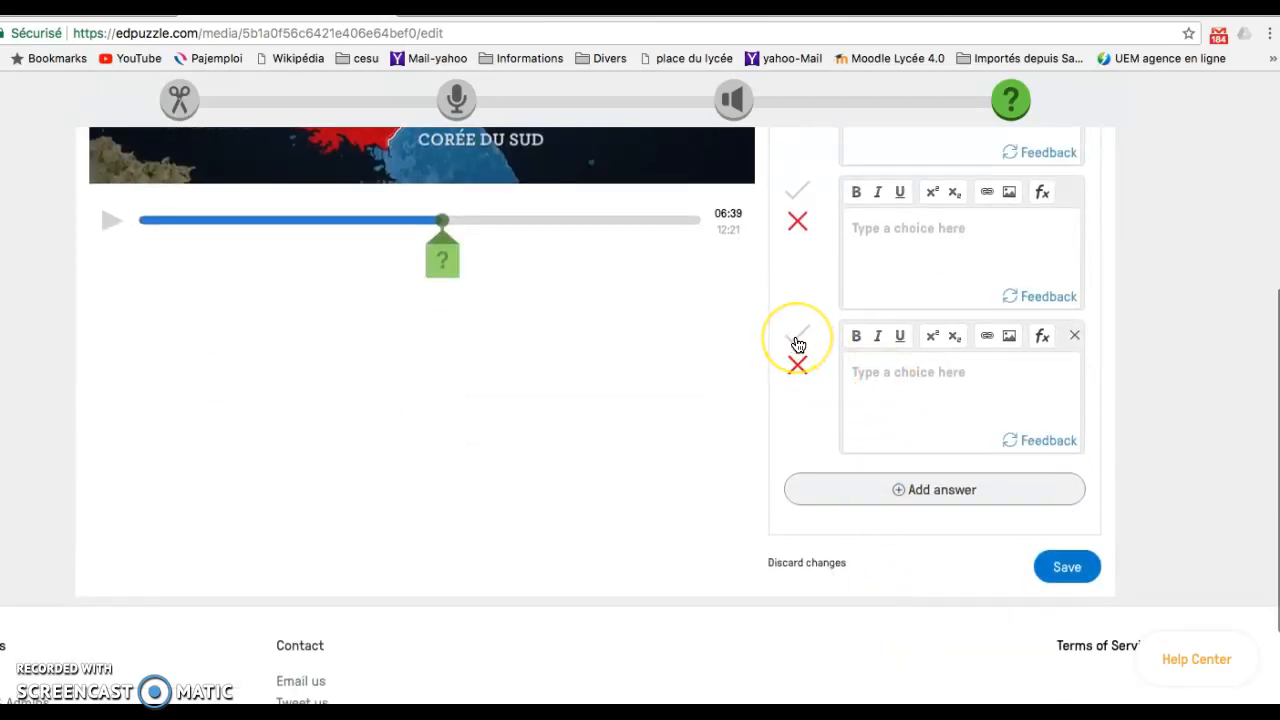
scroll(798, 345, "up", 3)
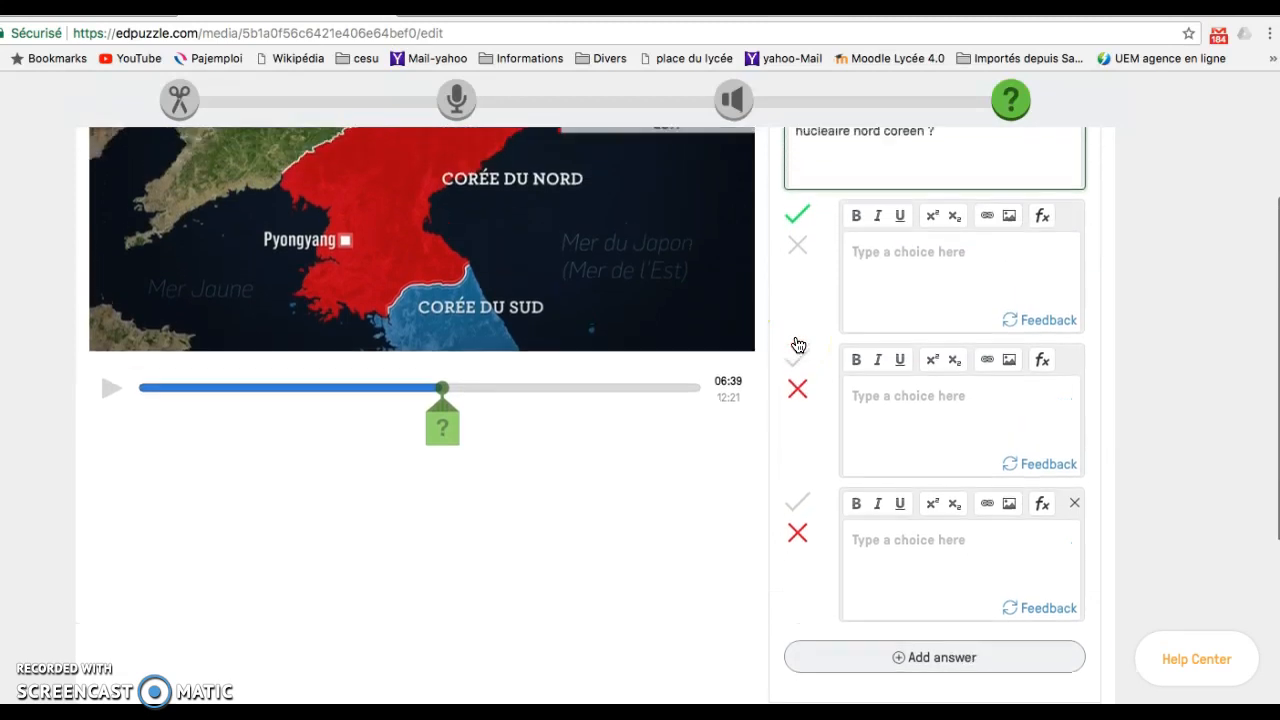
scroll(798, 345, "down", 2)
scroll(798, 345, "down", 1)
scroll(798, 345, "up", 3)
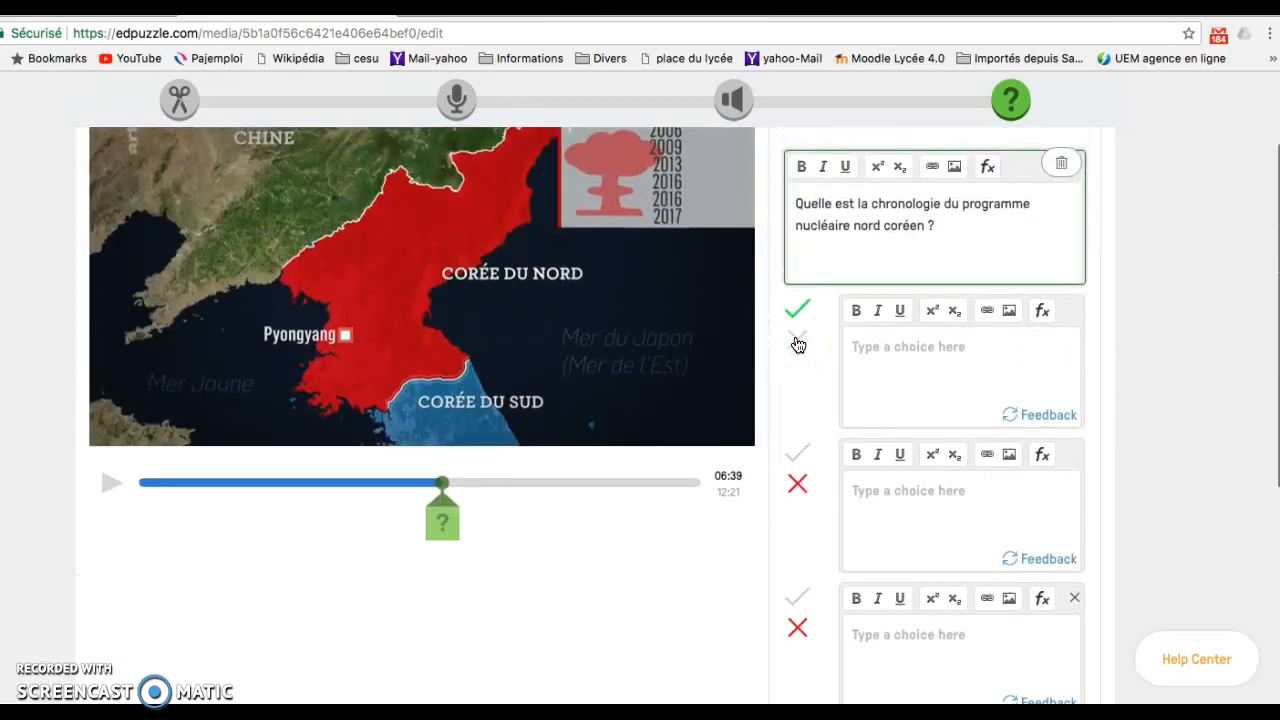
scroll(798, 345, "down", 2)
scroll(798, 345, "down", 1)
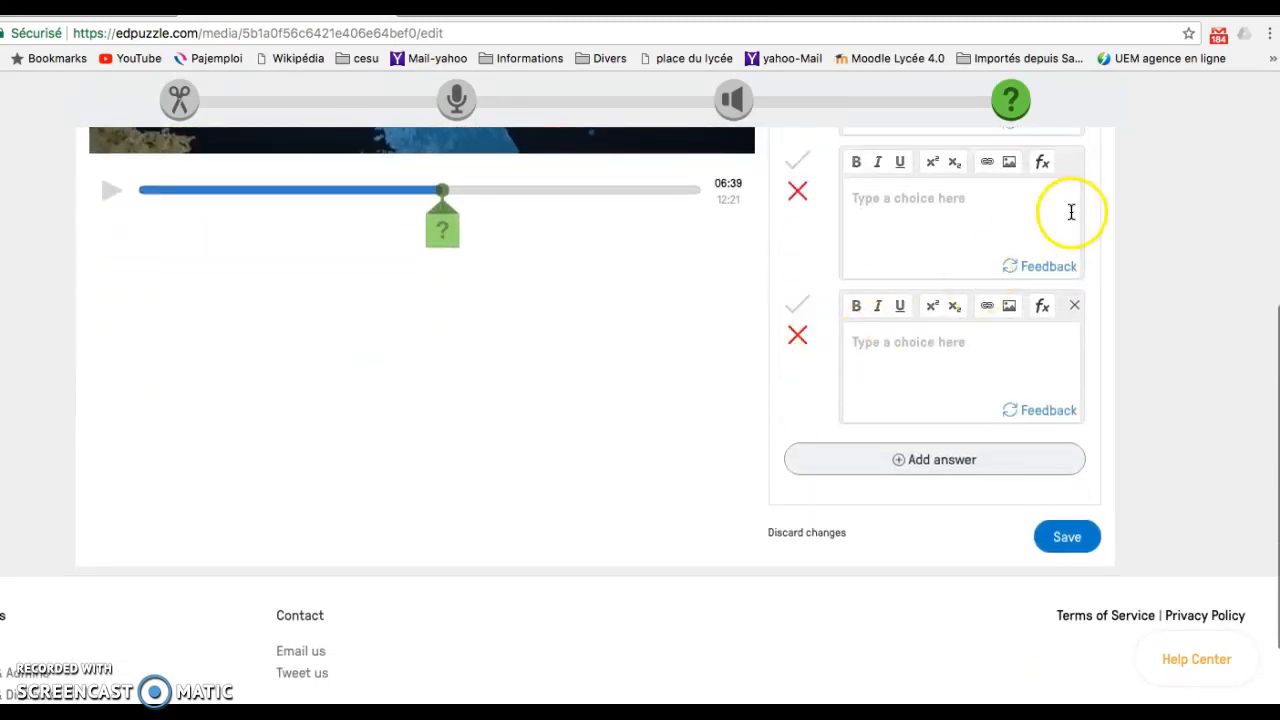
View the feedback field of the first answer choice and return to its choice text
scroll(1009, 288, "up", 3)
left_click(1040, 301)
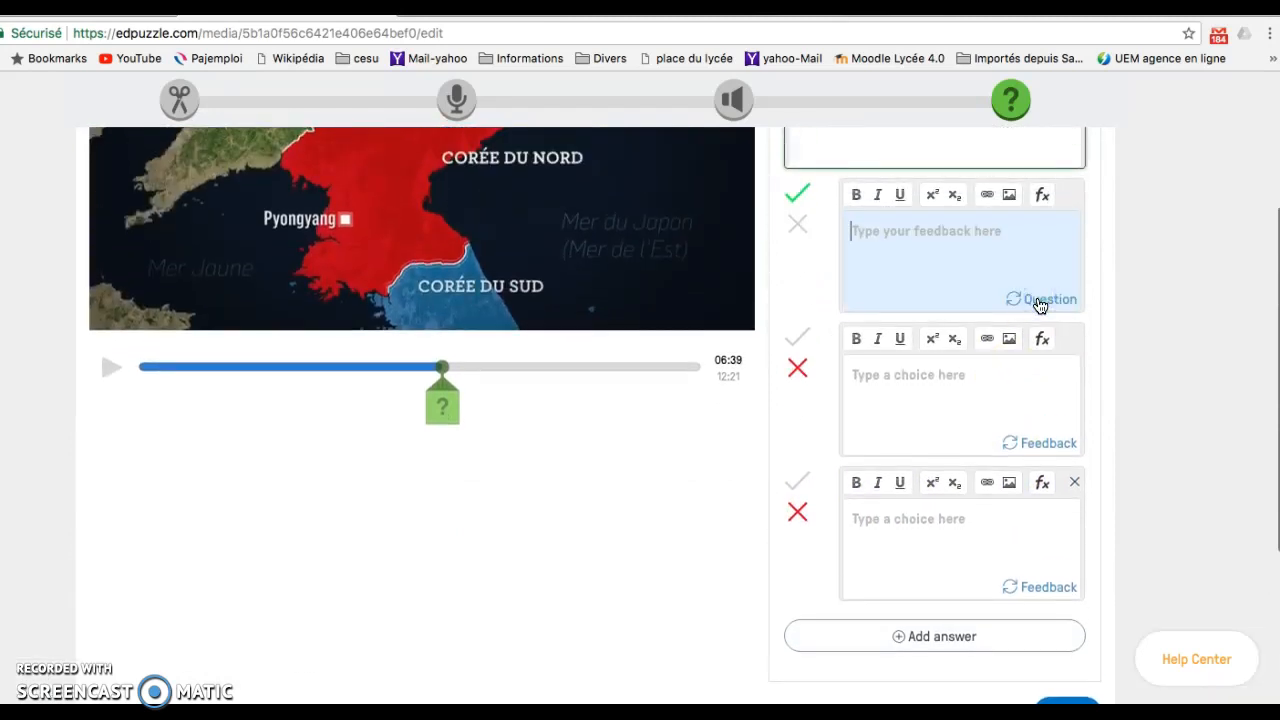
left_click(1040, 302)
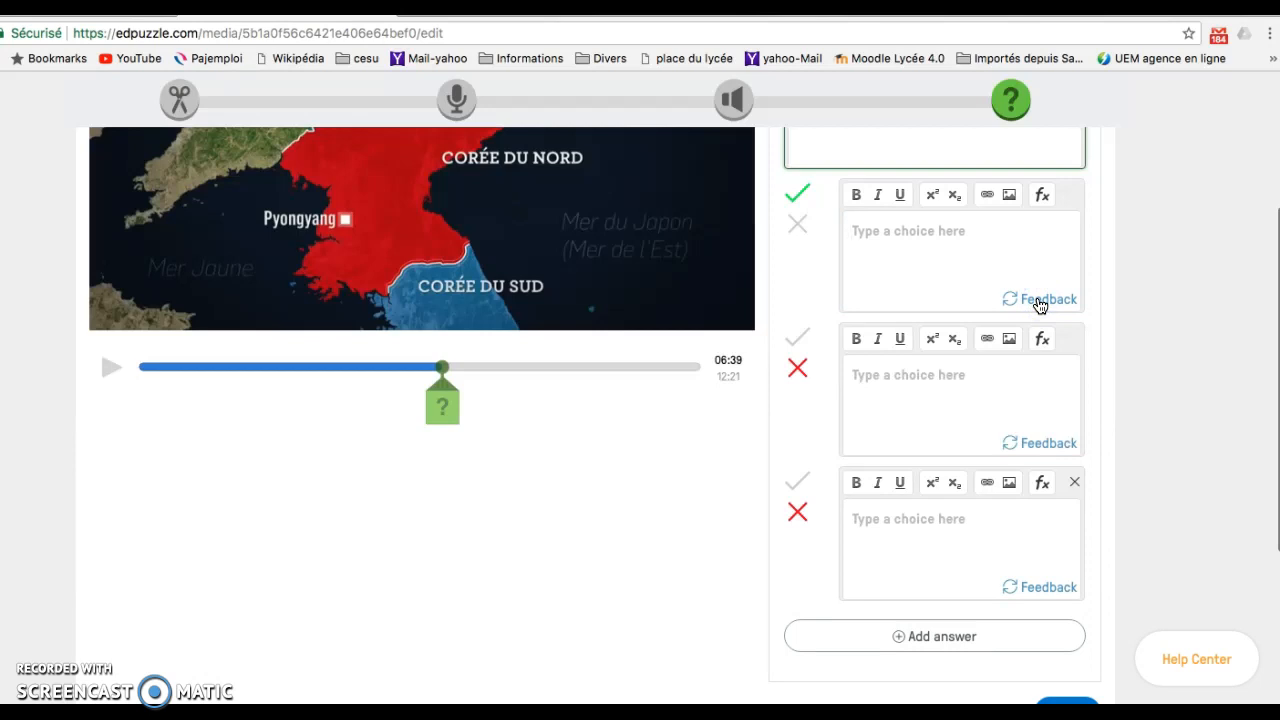
Try to move the video's playback position beyond the question marker at 06:39
scroll(1006, 441, "down", 1)
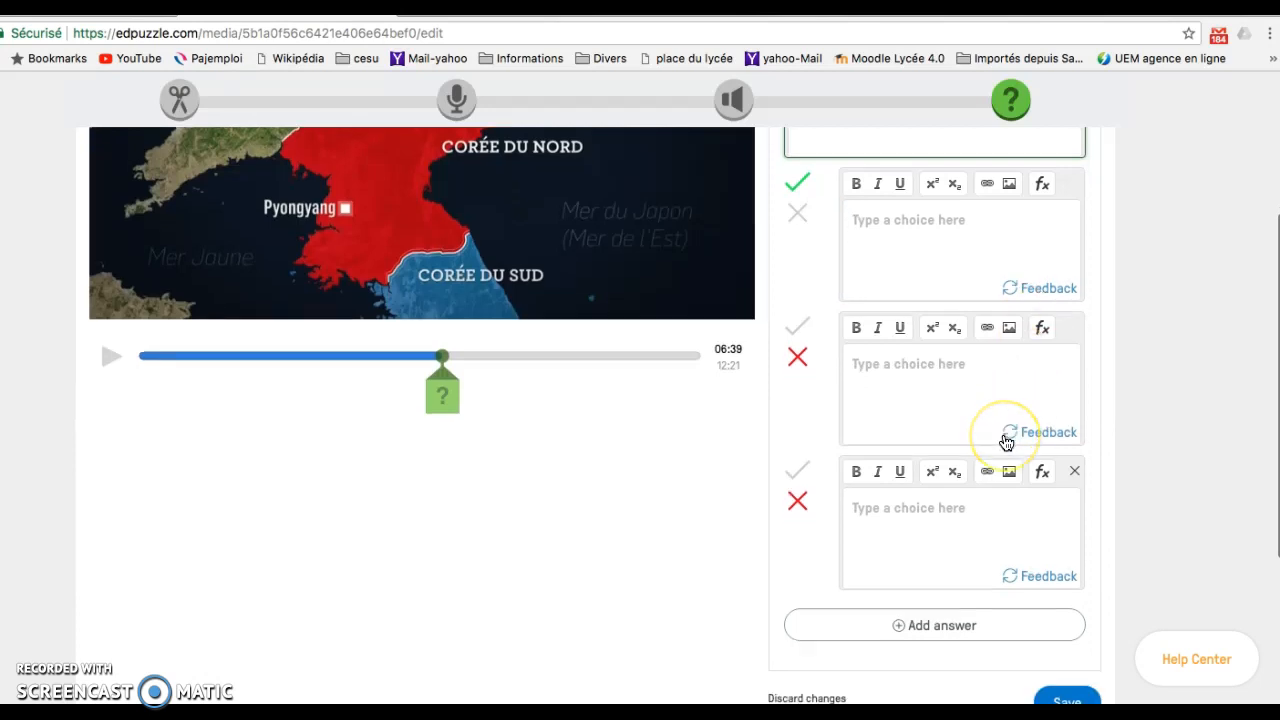
scroll(1006, 443, "down", 2)
scroll(1007, 443, "up", 4)
scroll(1007, 443, "down", 5)
scroll(1007, 443, "up", 6)
scroll(996, 441, "up", 3)
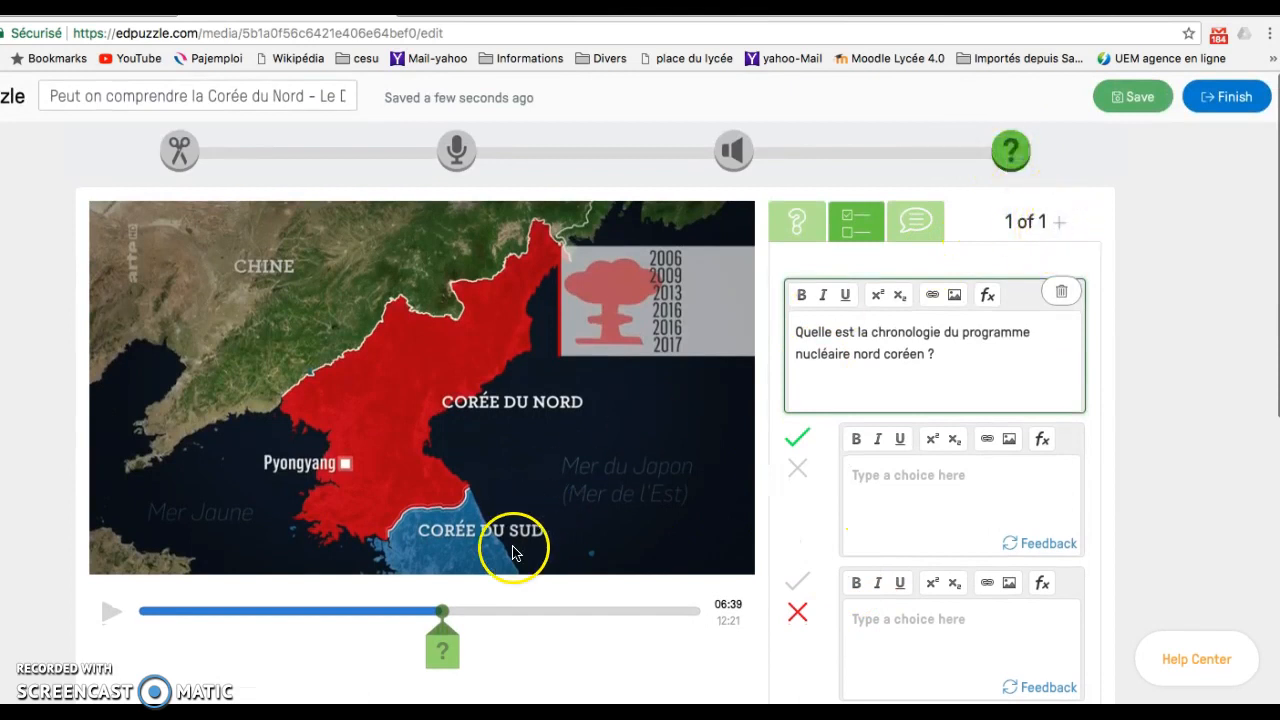
left_click(517, 610)
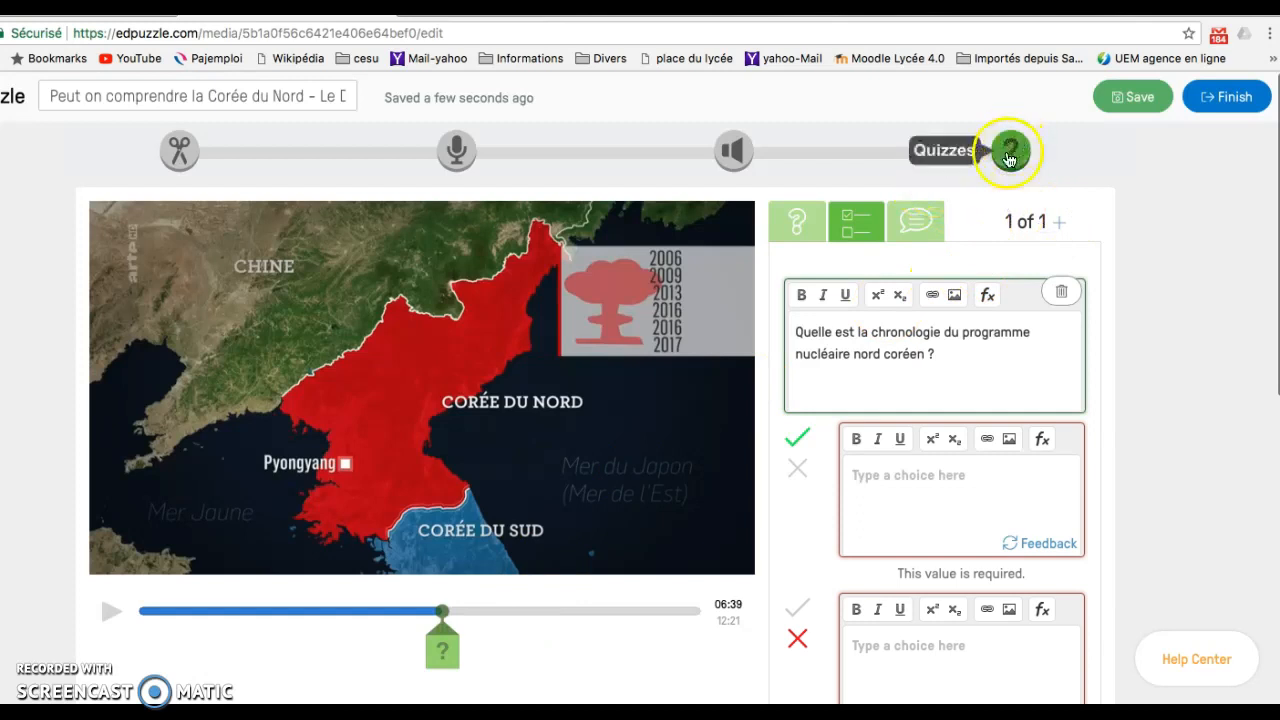
Try to save the multiple-choice question at 06:39 with its three answer choices still empty
scroll(925, 392, "down", 5)
left_click(1062, 455)
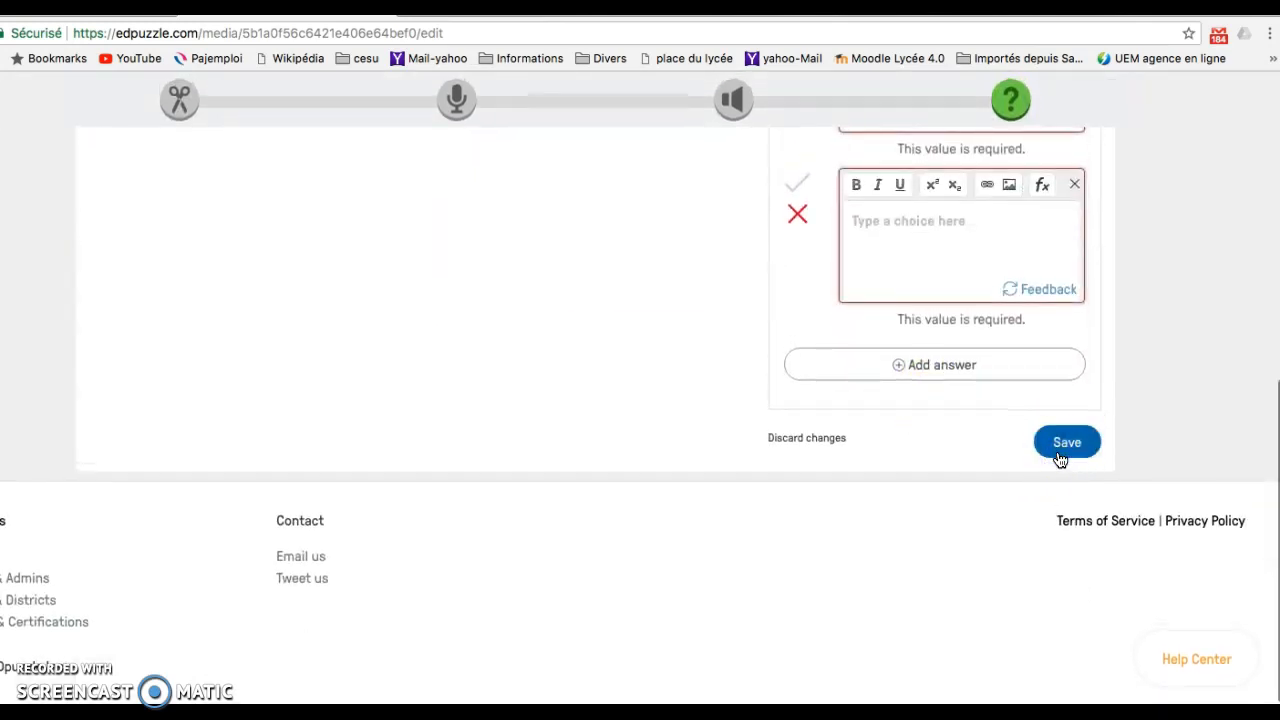
scroll(748, 408, "up", 3)
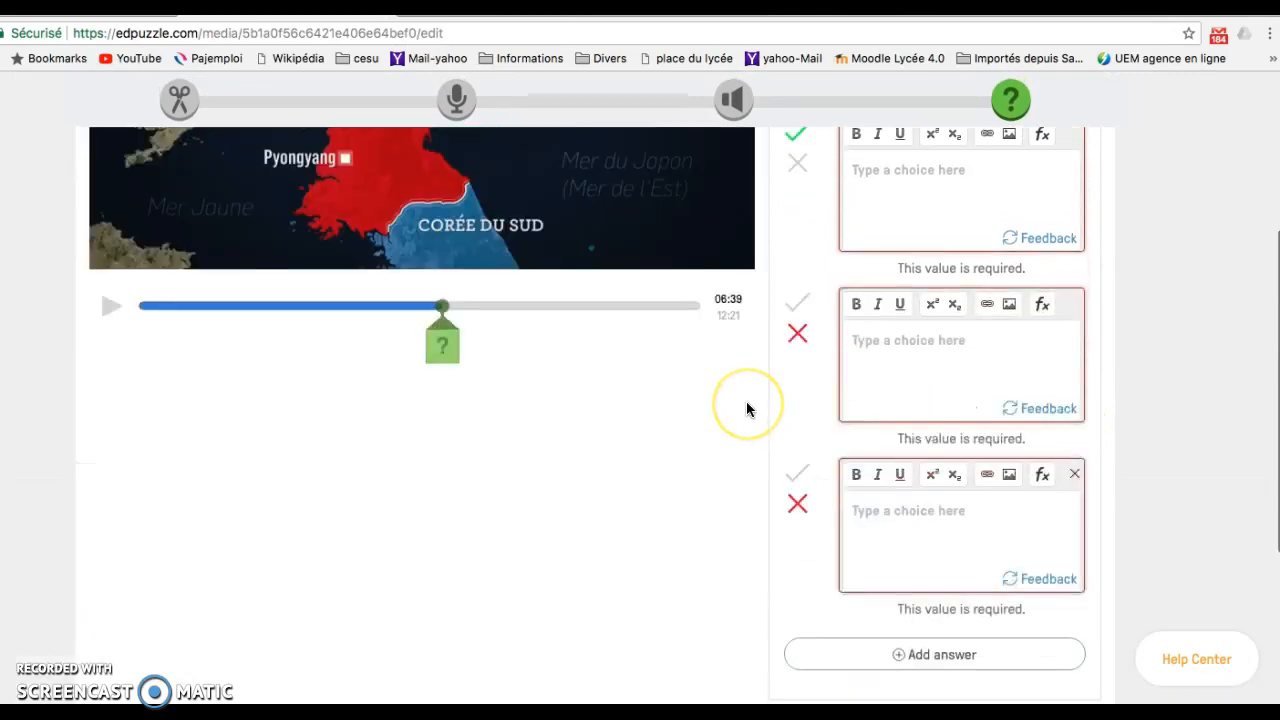
scroll(748, 408, "up", 2)
scroll(749, 407, "down", 6)
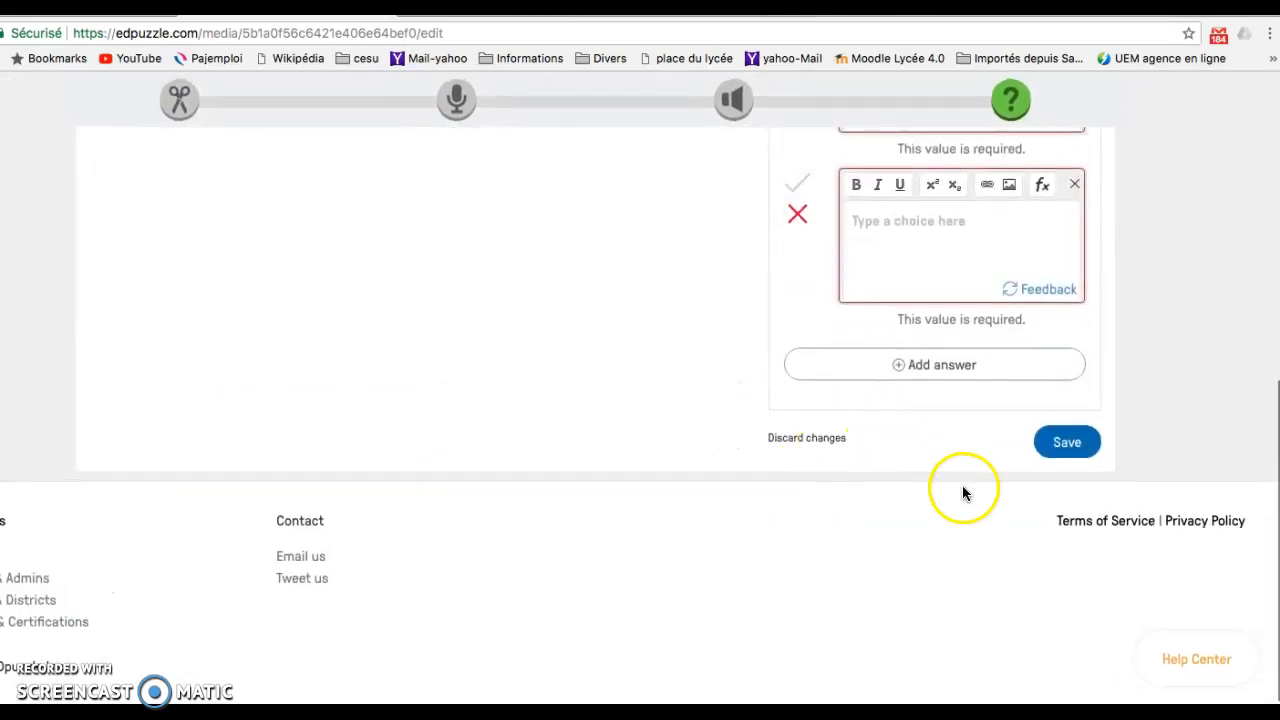
Fill in the question's three answer choices as "a", "b" and "c", with "a" as the correct one, and save the question
scroll(917, 394, "up", 4)
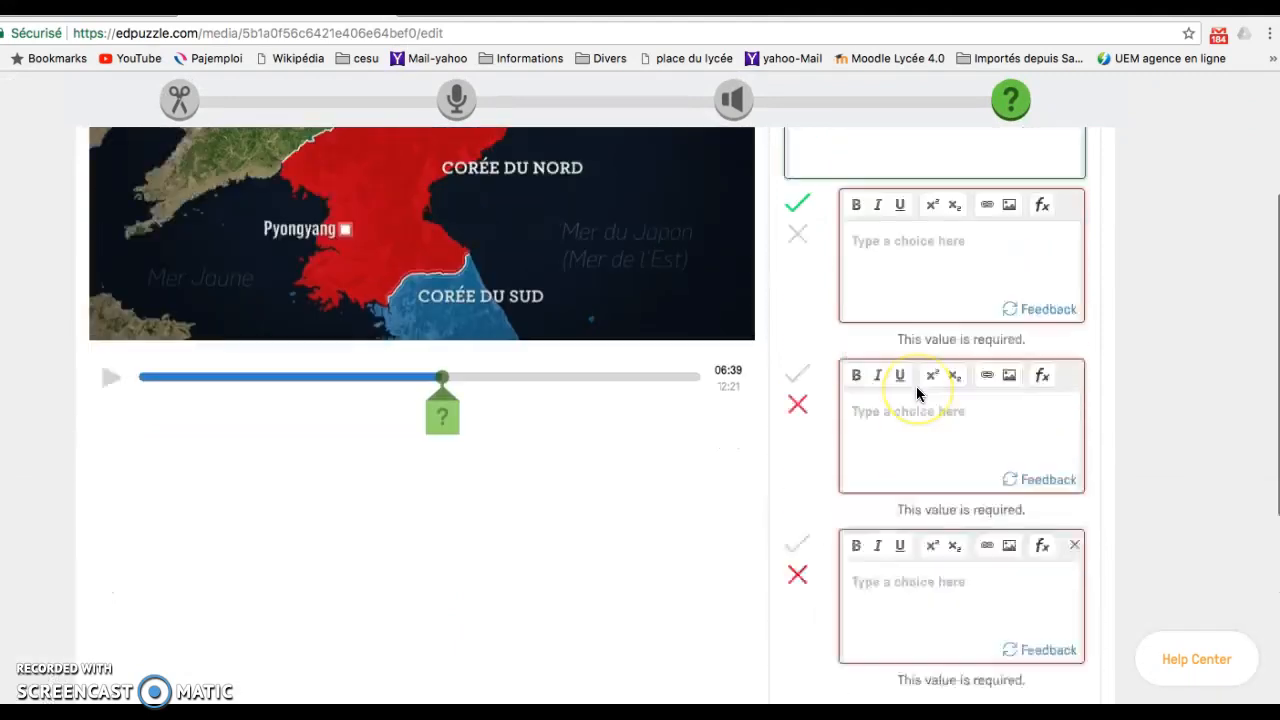
scroll(917, 394, "up", 3)
left_click(875, 477)
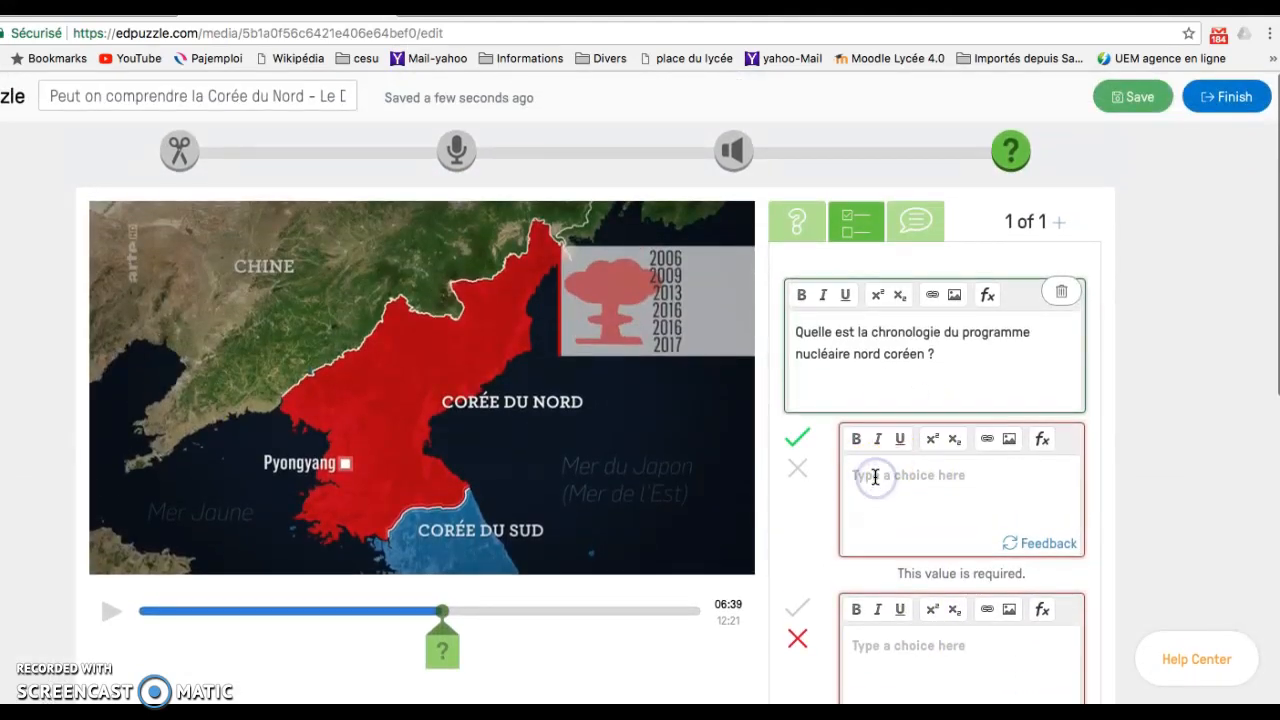
type("a")
left_click(879, 636)
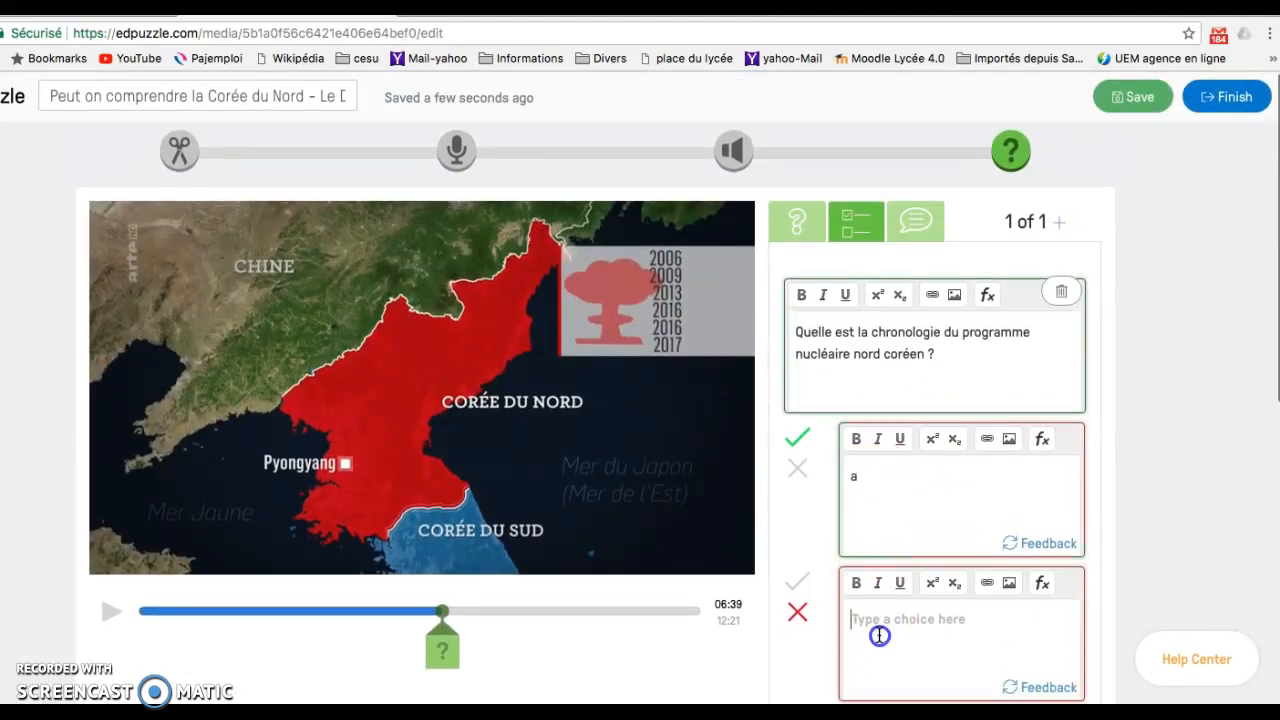
type("b")
scroll(877, 628, "down", 4)
left_click(883, 418)
type("c")
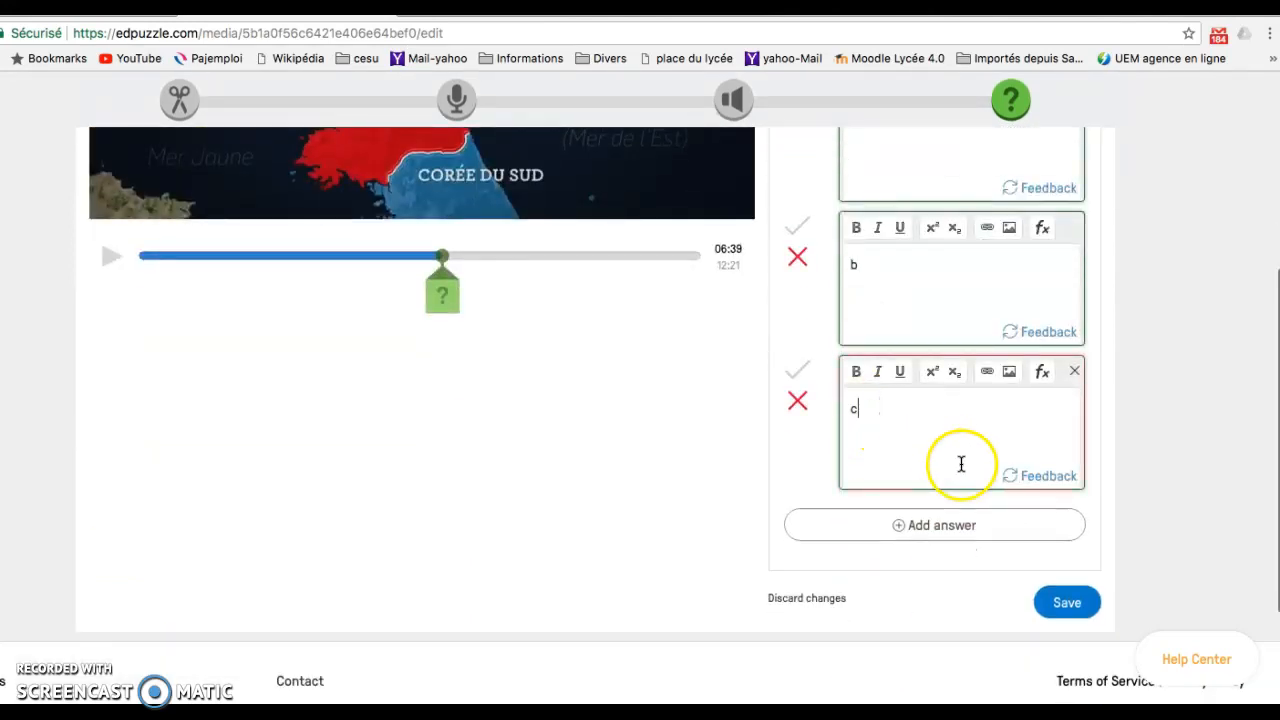
left_click(1051, 604)
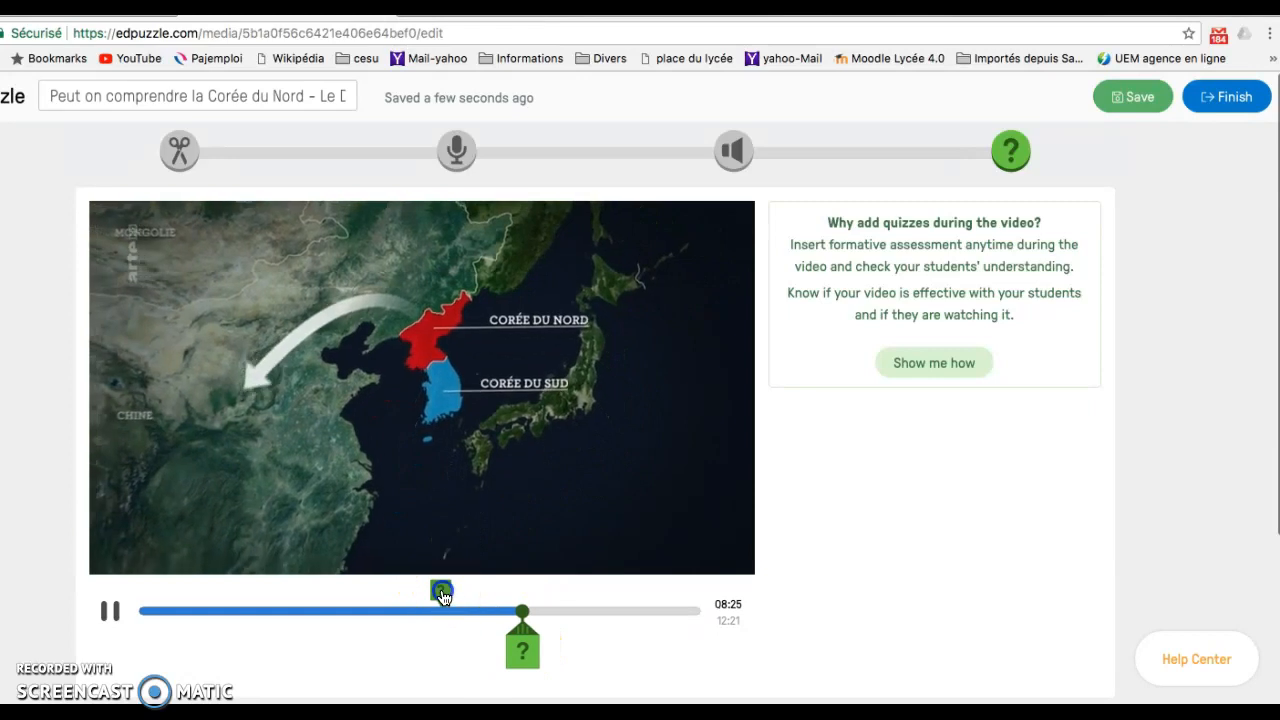
View the saved question at 06:39 and start an empty open-ended question at 09:31
left_click(441, 593)
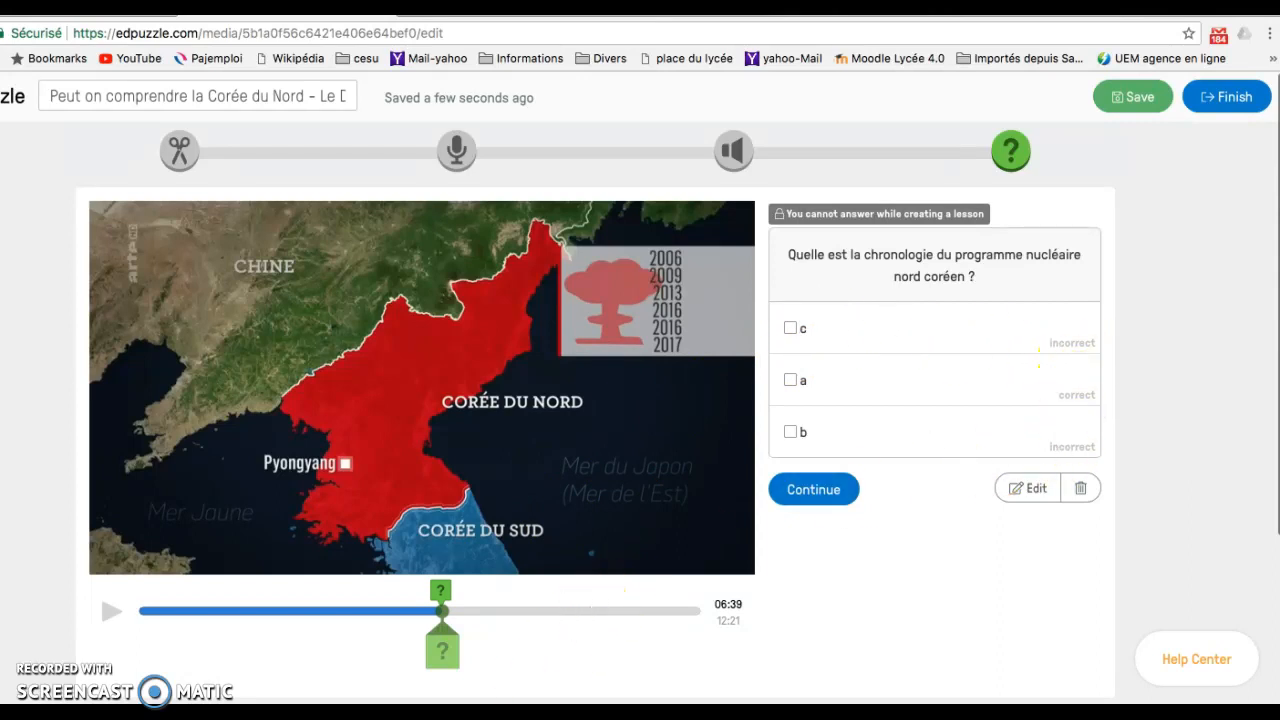
left_click_drag(440, 624, 570, 625)
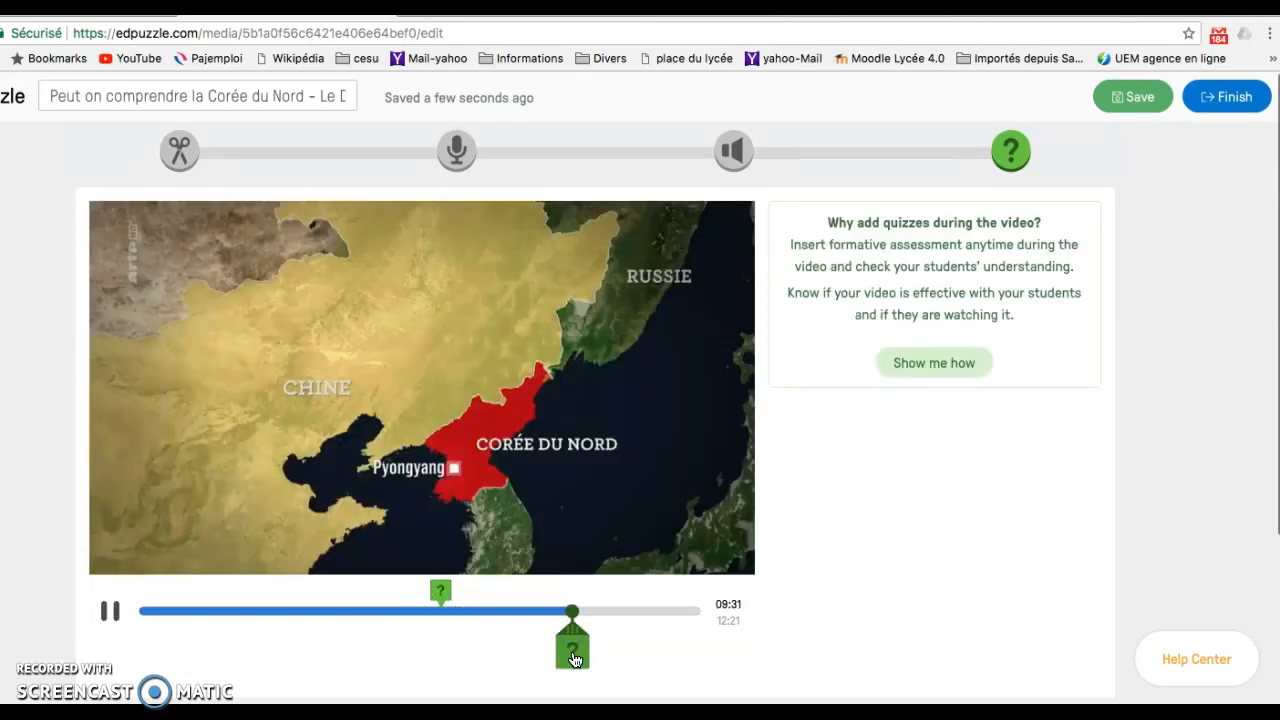
left_click(572, 650)
left_click(910, 360)
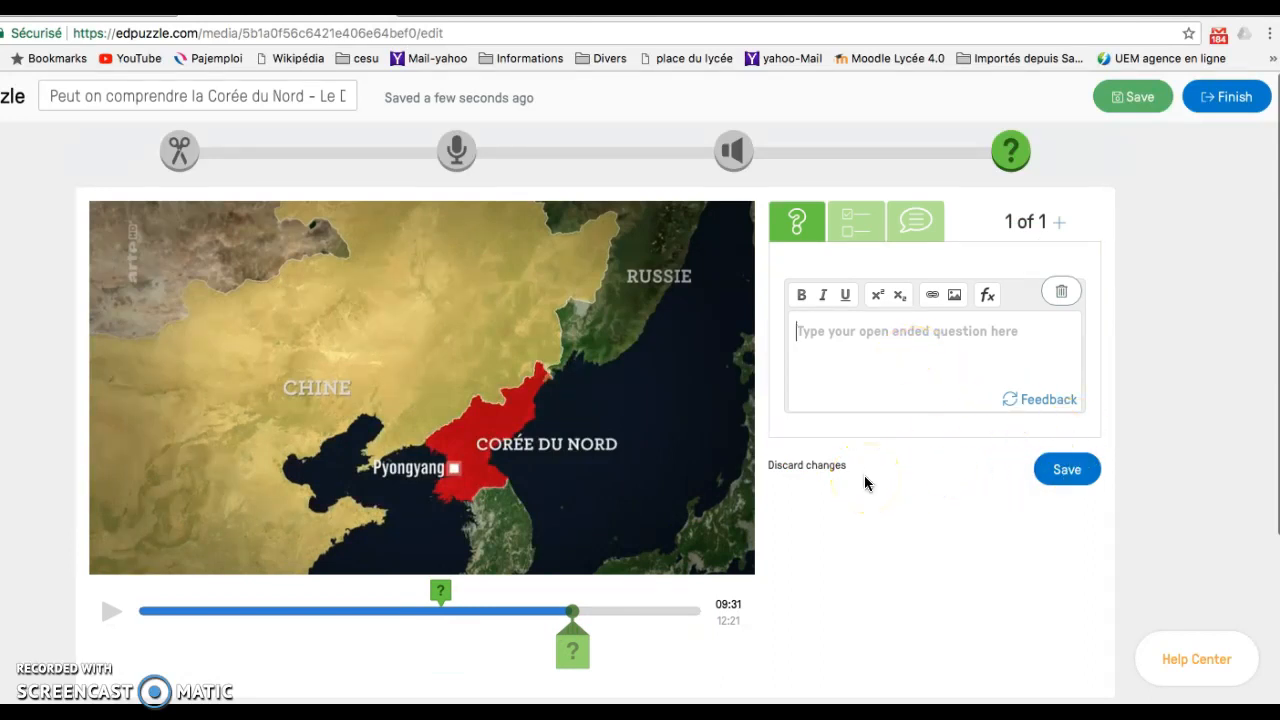
Save and finish the video lesson, and assign it to the class "classe test"
left_click(1150, 95)
left_click(1224, 102)
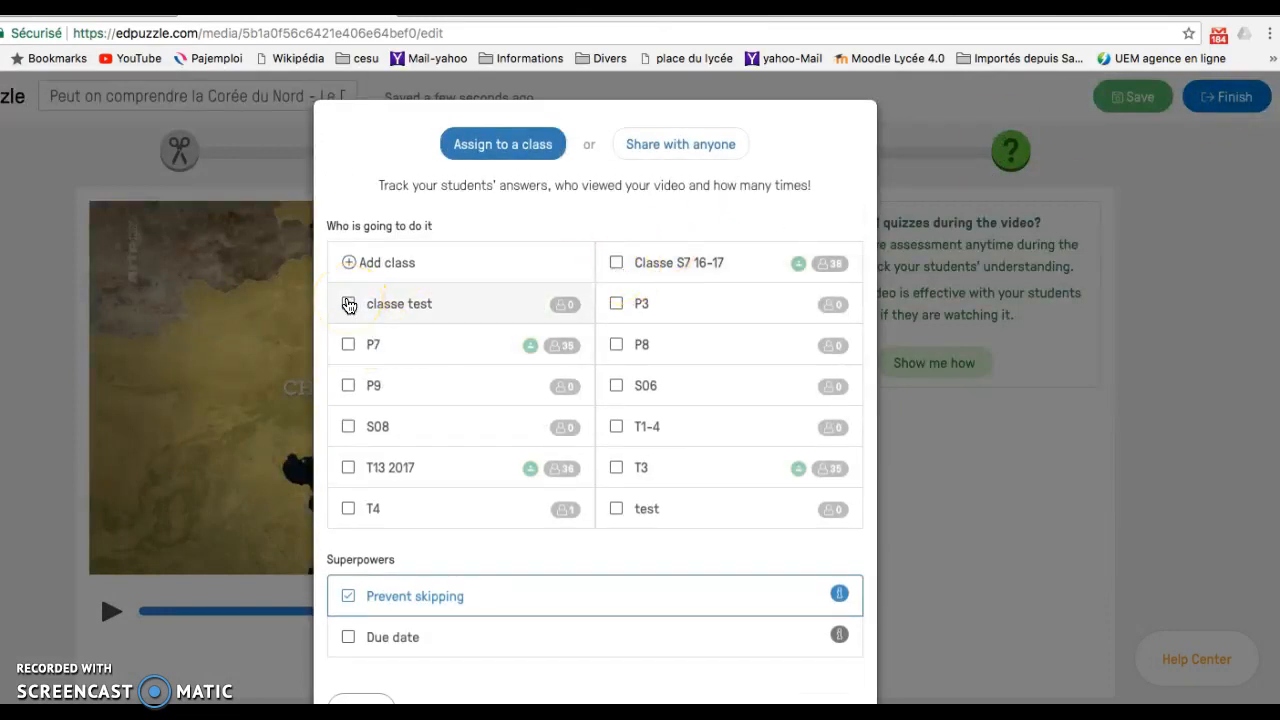
left_click(348, 303)
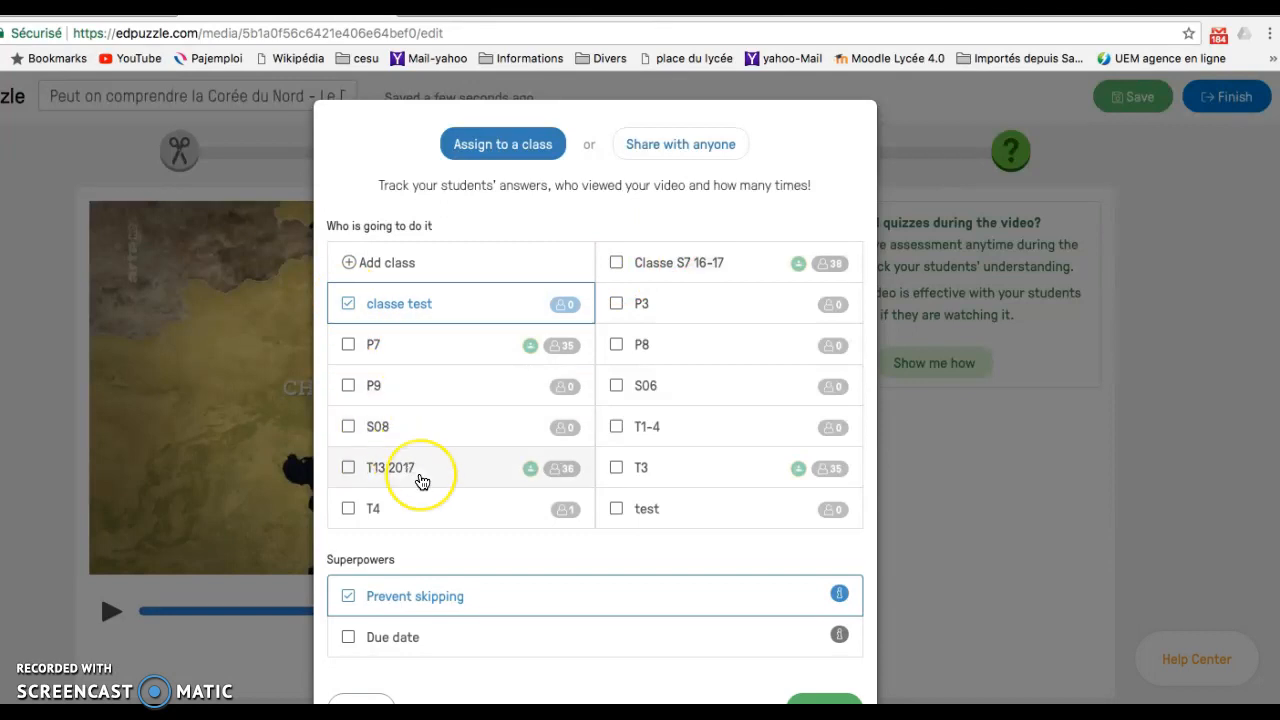
scroll(422, 482, "down", 1)
scroll(422, 482, "down", 1)
left_click(808, 643)
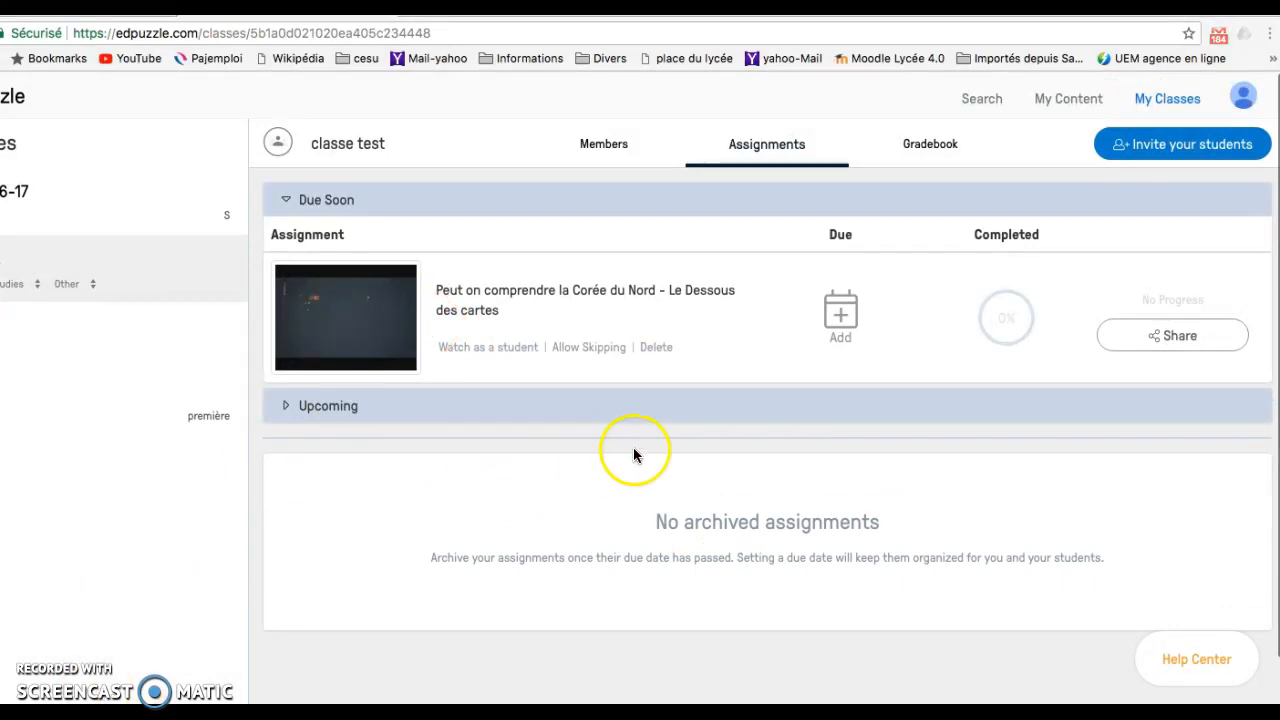
View the assignment's due date settings and its sharing link and embed code, closing each without changes
left_click(845, 297)
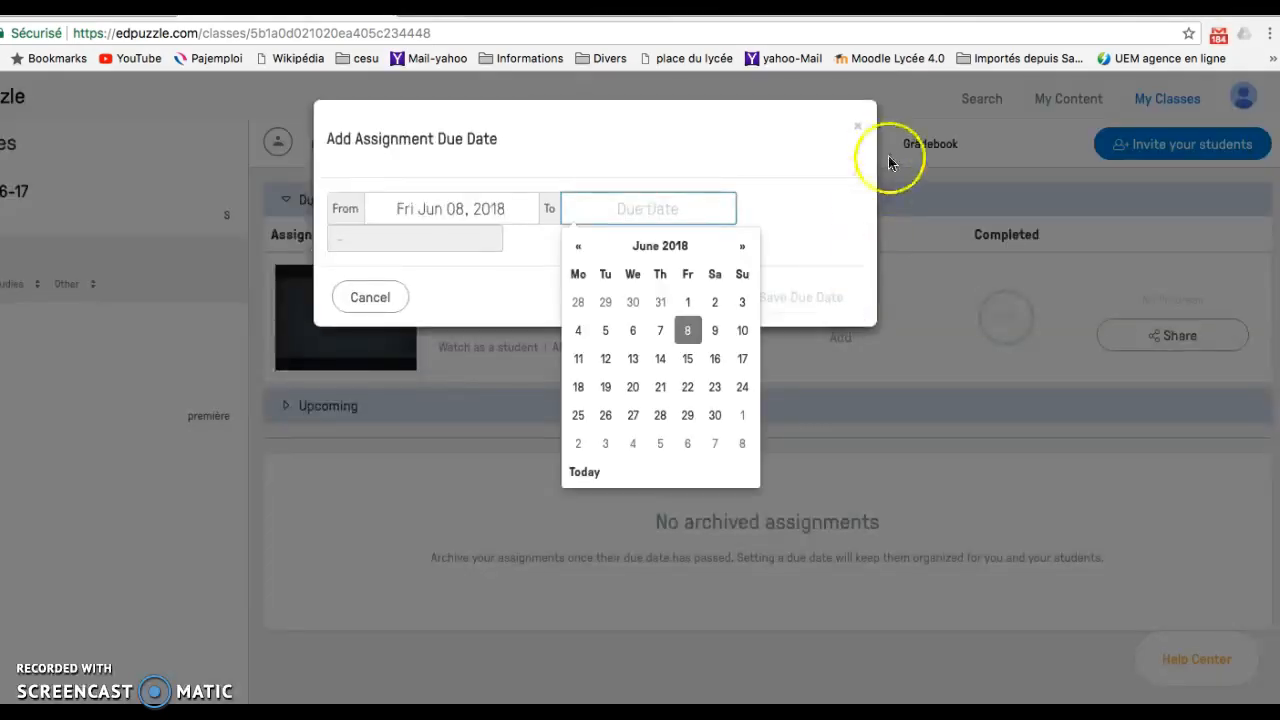
left_click(859, 129)
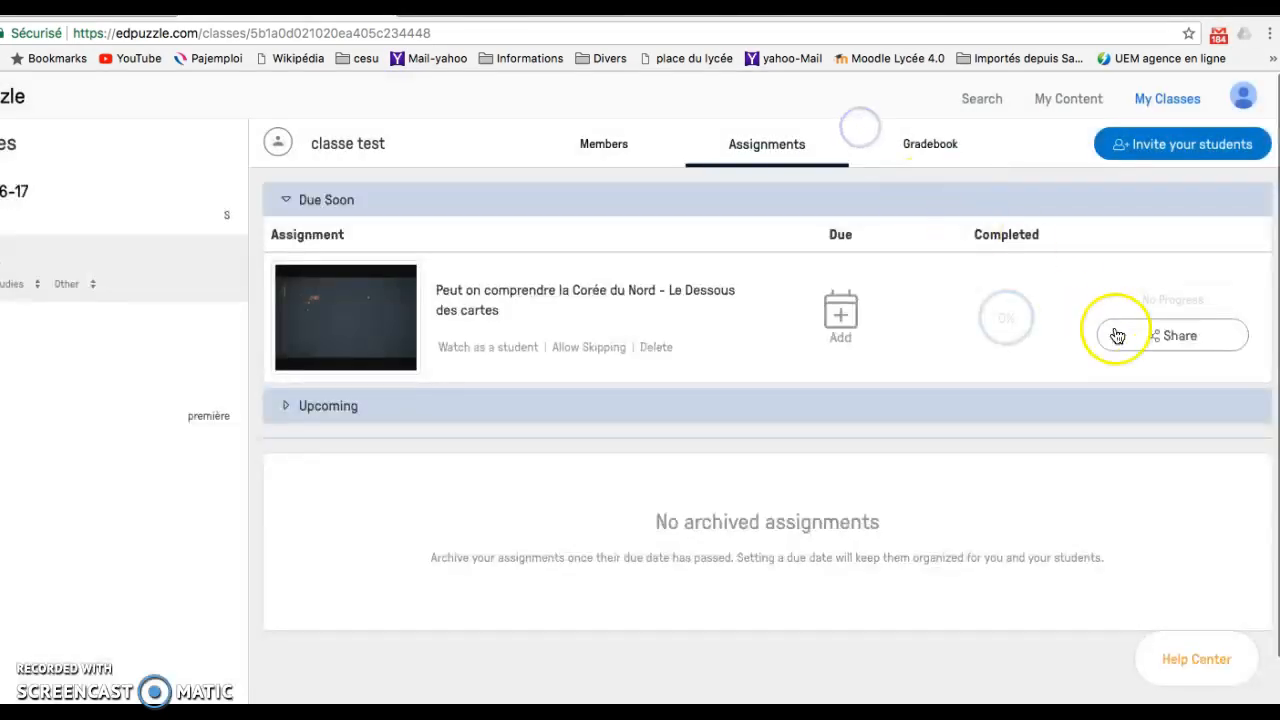
left_click(1162, 340)
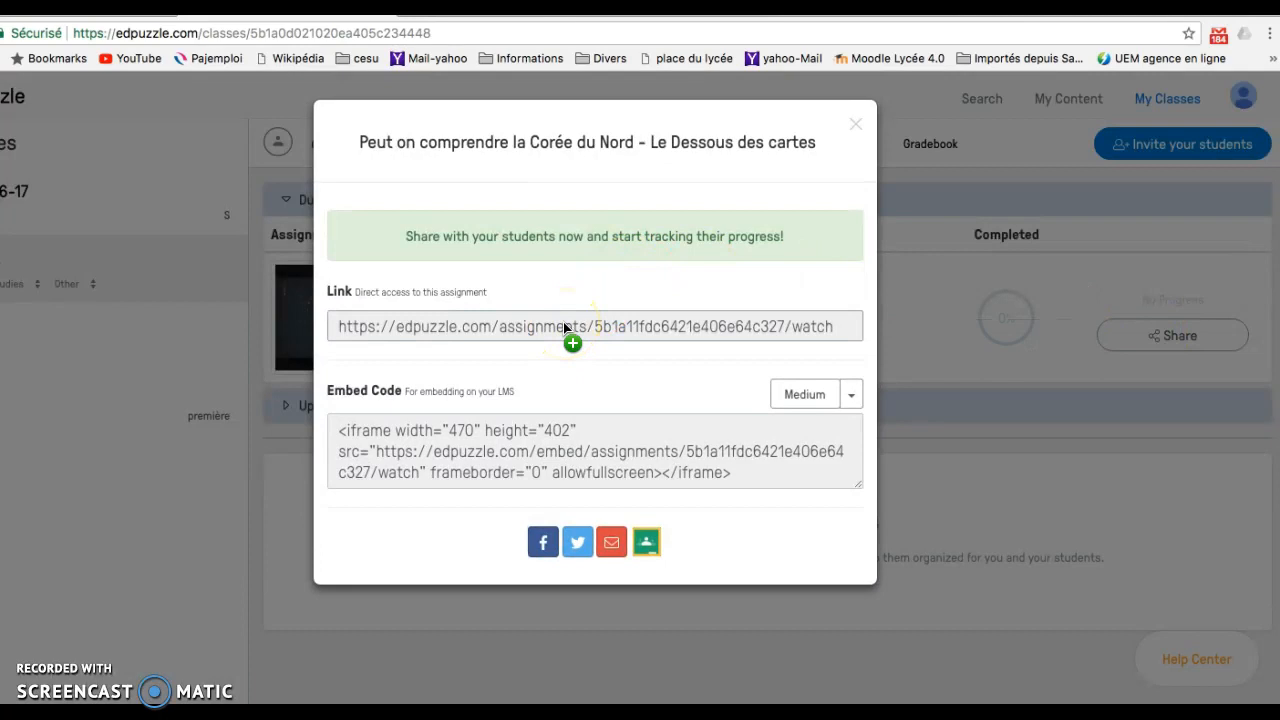
left_click(855, 124)
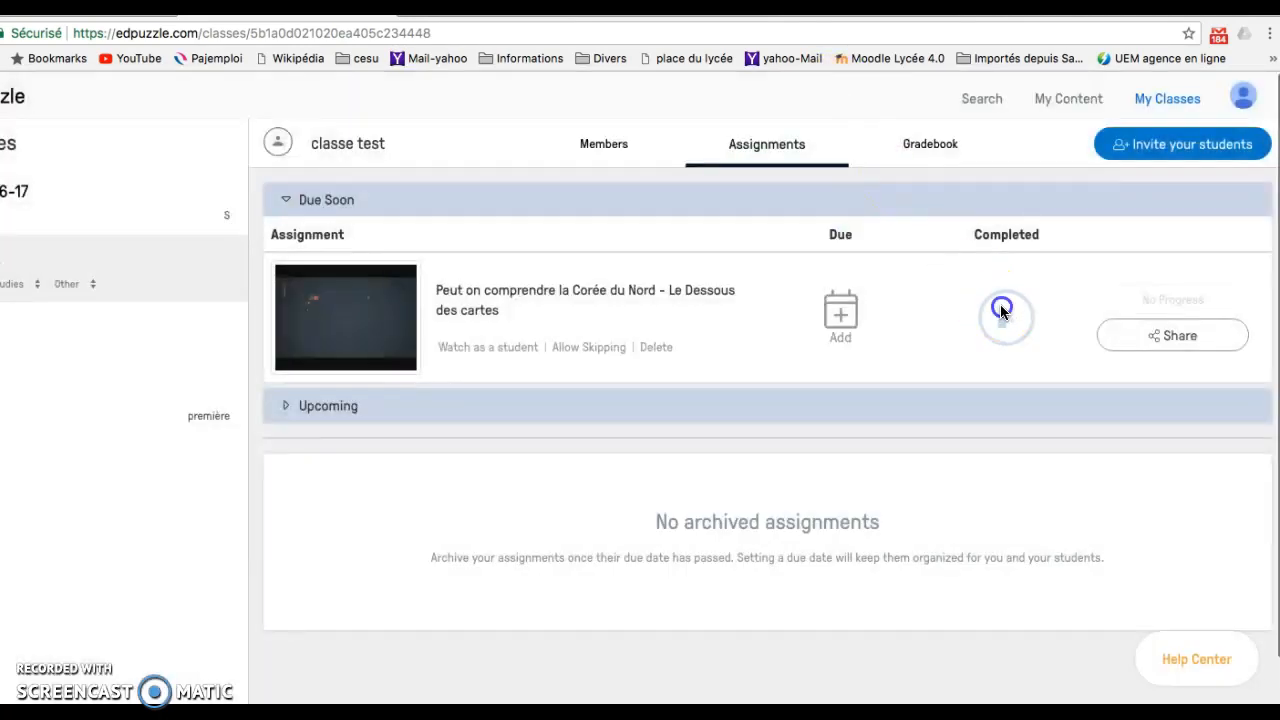
left_click(1003, 348)
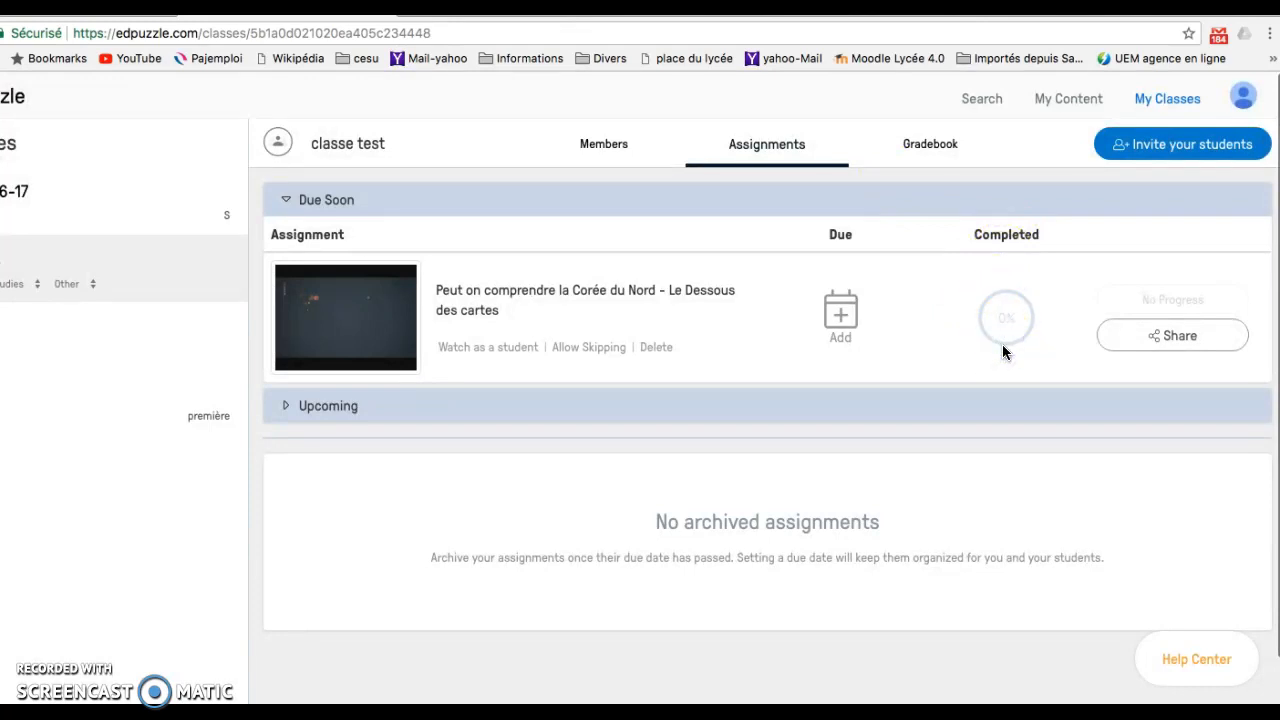